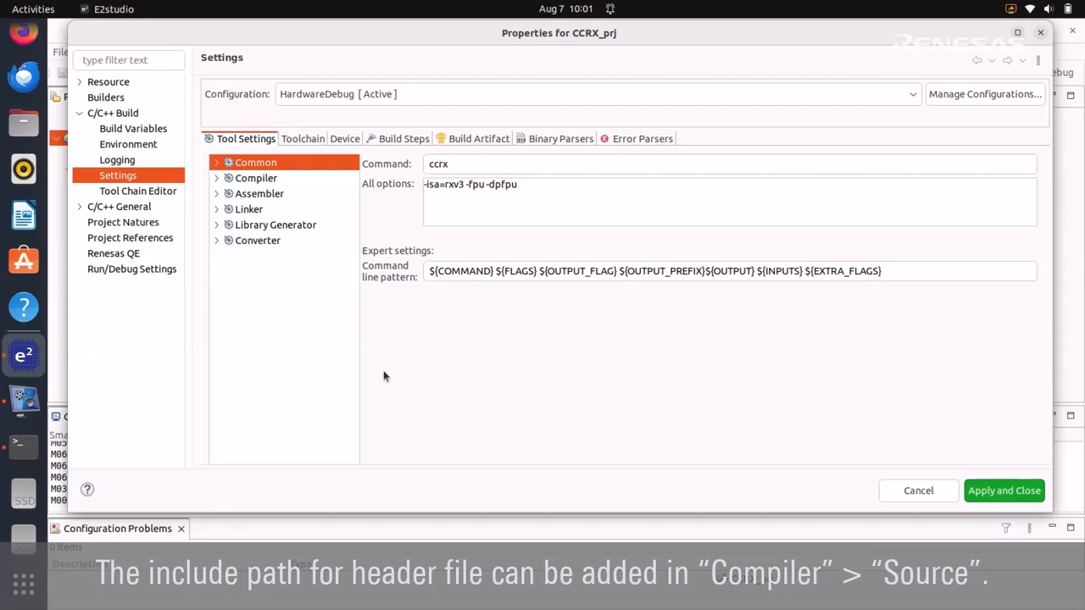
- Review the compiler's source include directories and its object settings in the project properties
click(216, 178)
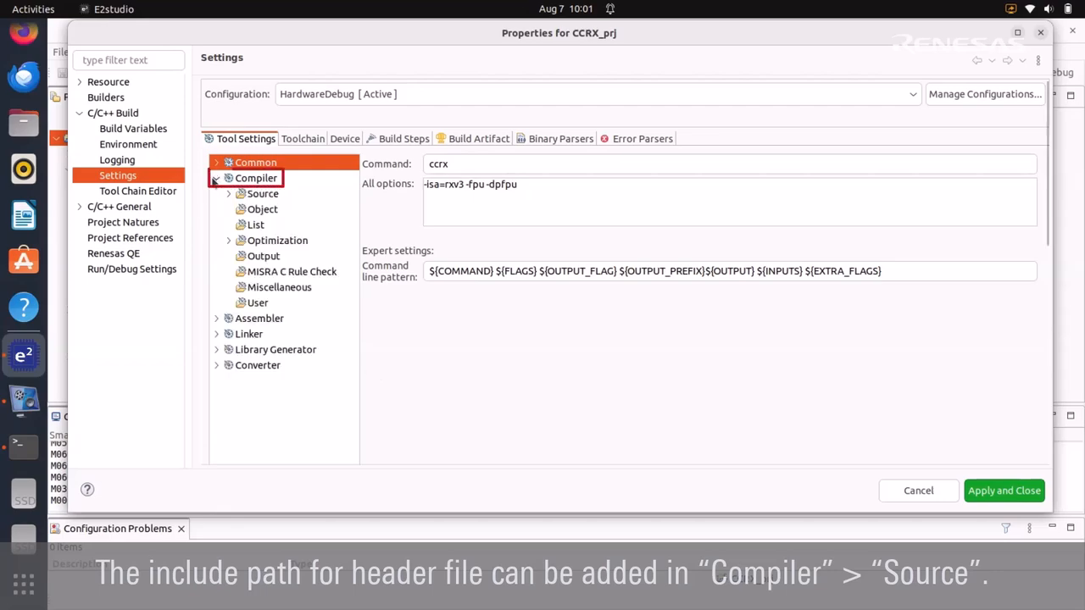
click(228, 195)
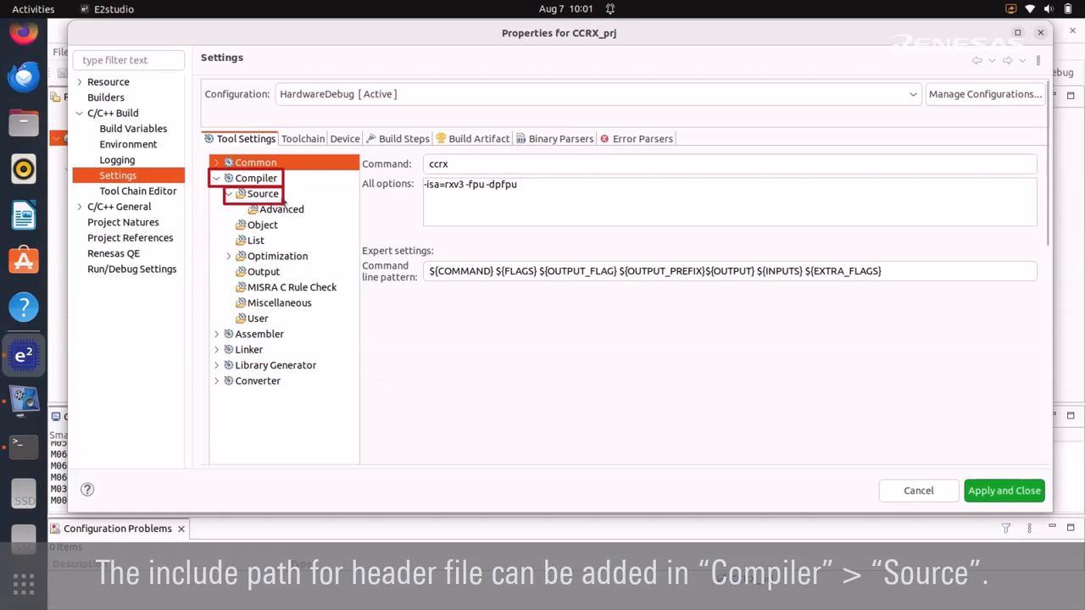
click(279, 196)
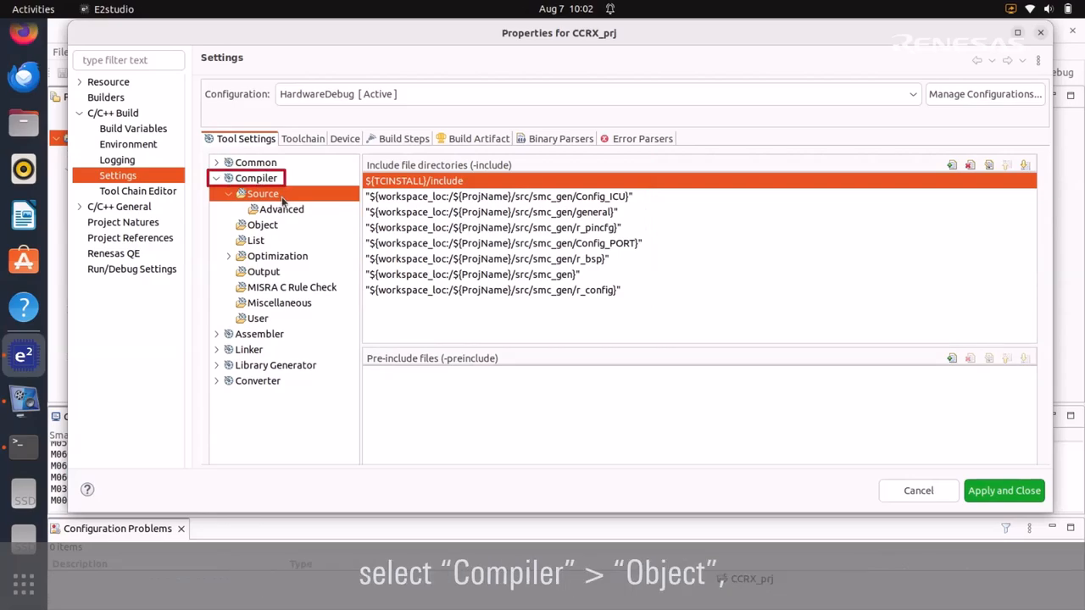
click(285, 227)
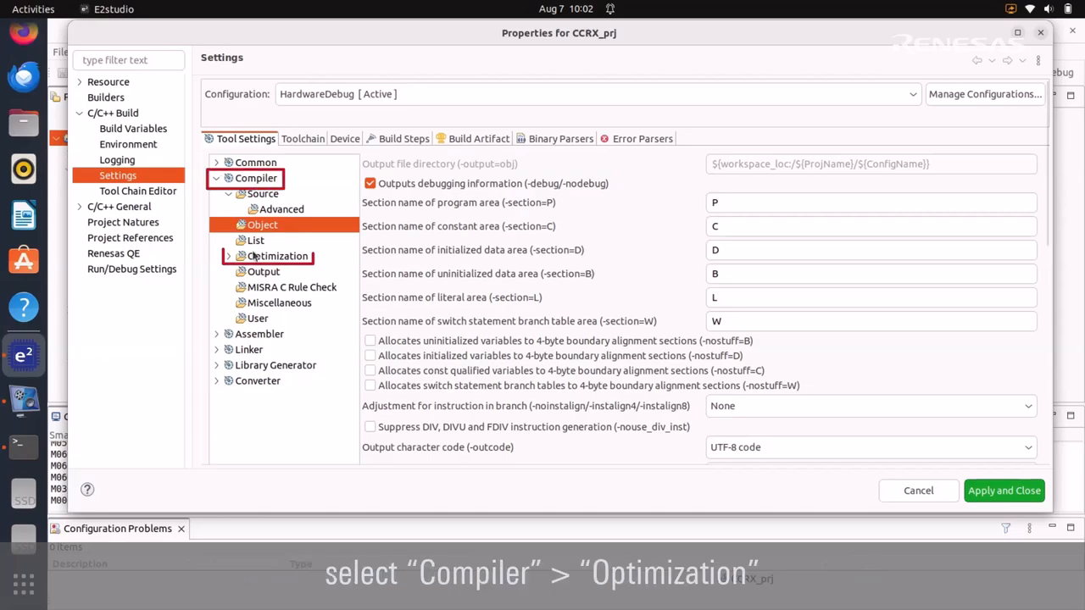
- Set the compiler's optimization level to "Level 0: Do not perform optimization"
click(314, 260)
click(1028, 165)
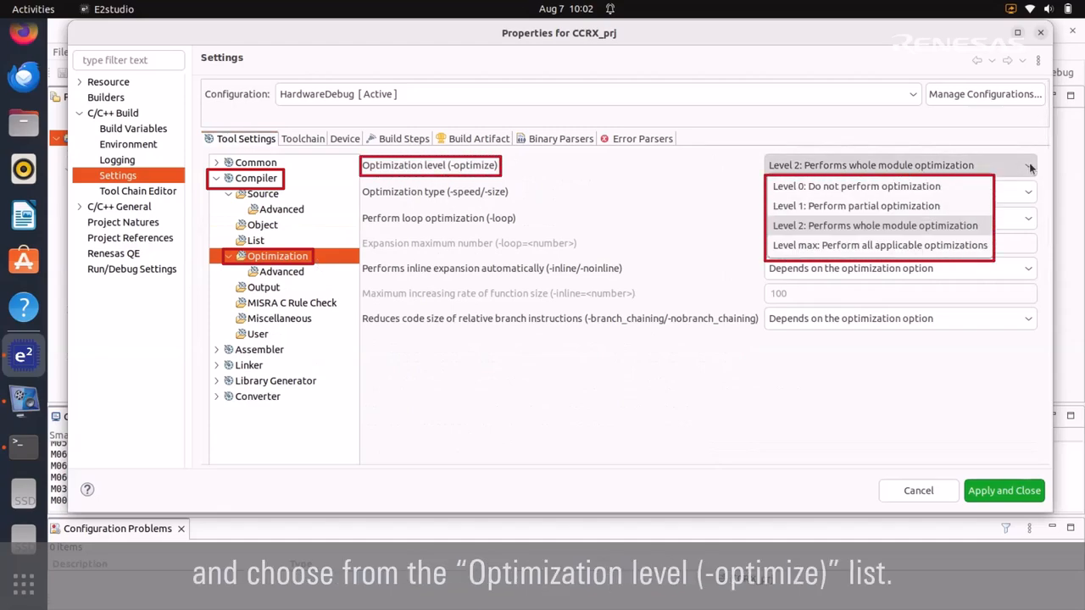
click(977, 183)
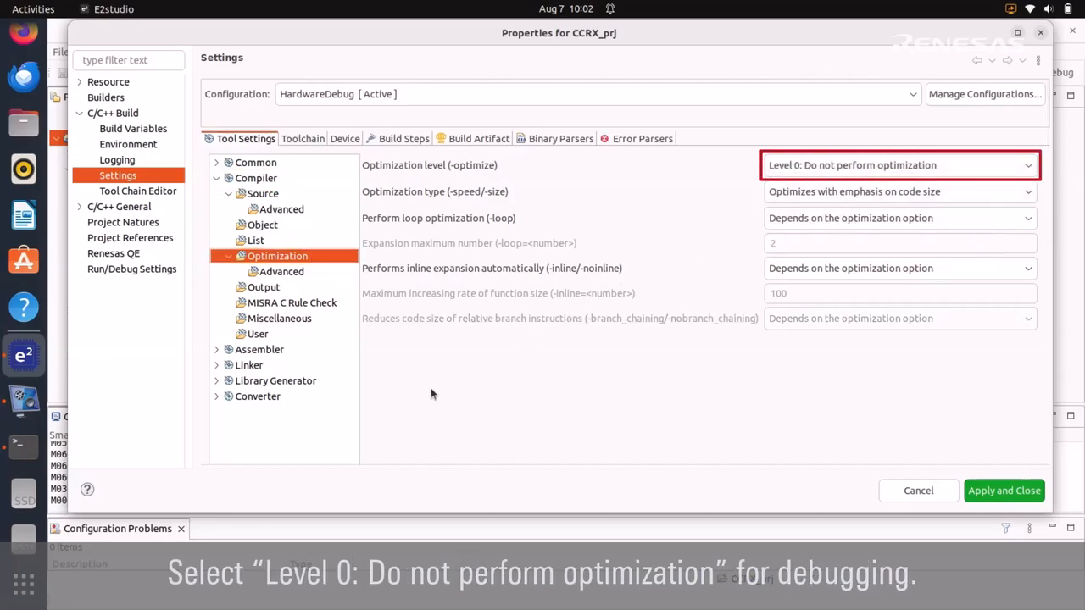
click(216, 178)
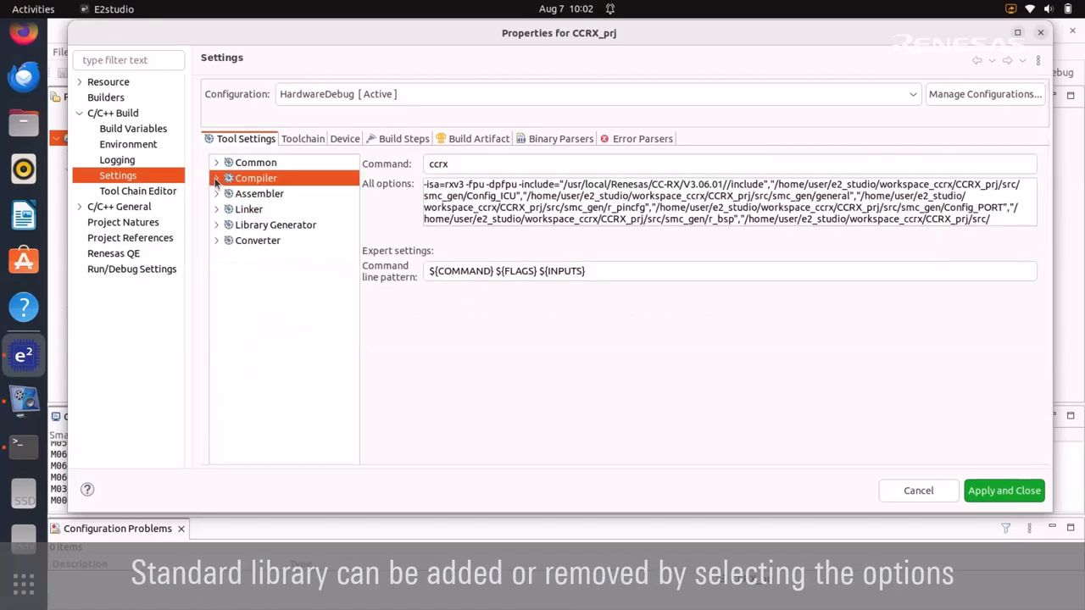
- Review the standard library options of the Library Generator
click(216, 226)
click(329, 259)
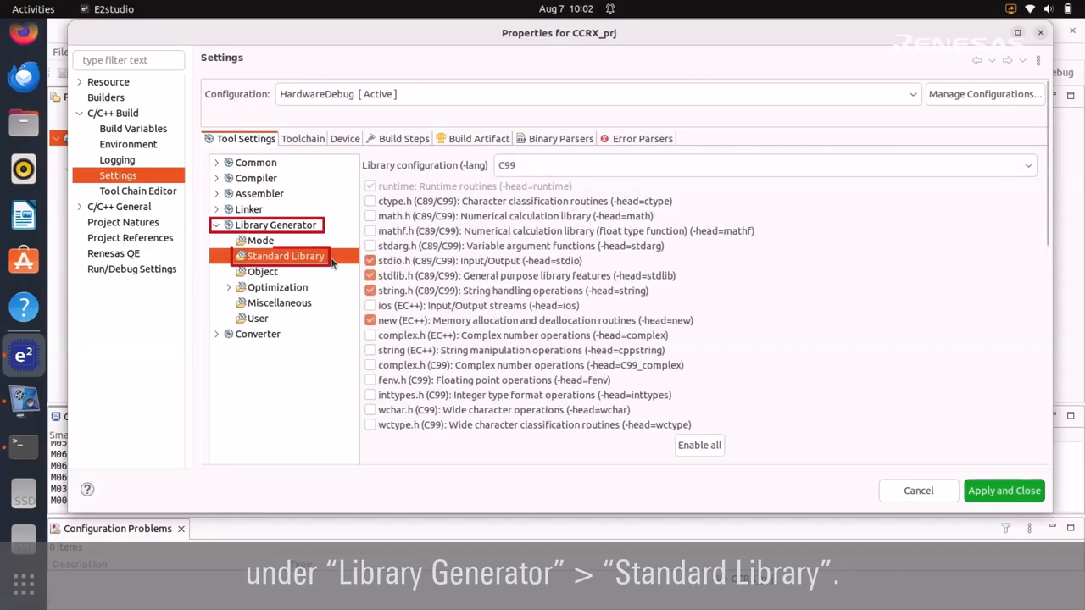
click(217, 226)
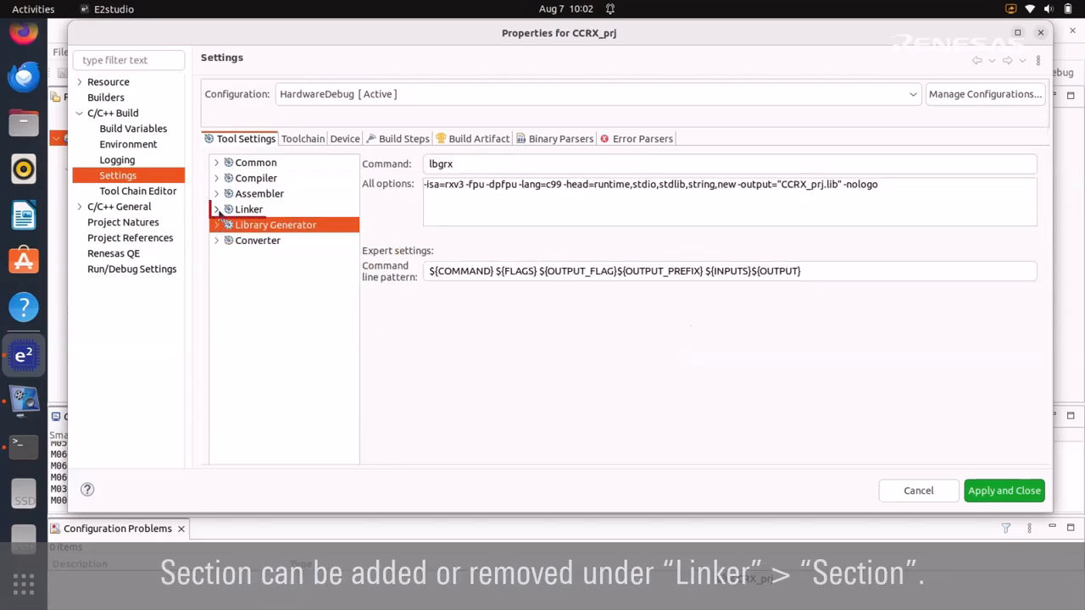
- Review the linker's section list in the section viewer and the converter's output settings
click(216, 209)
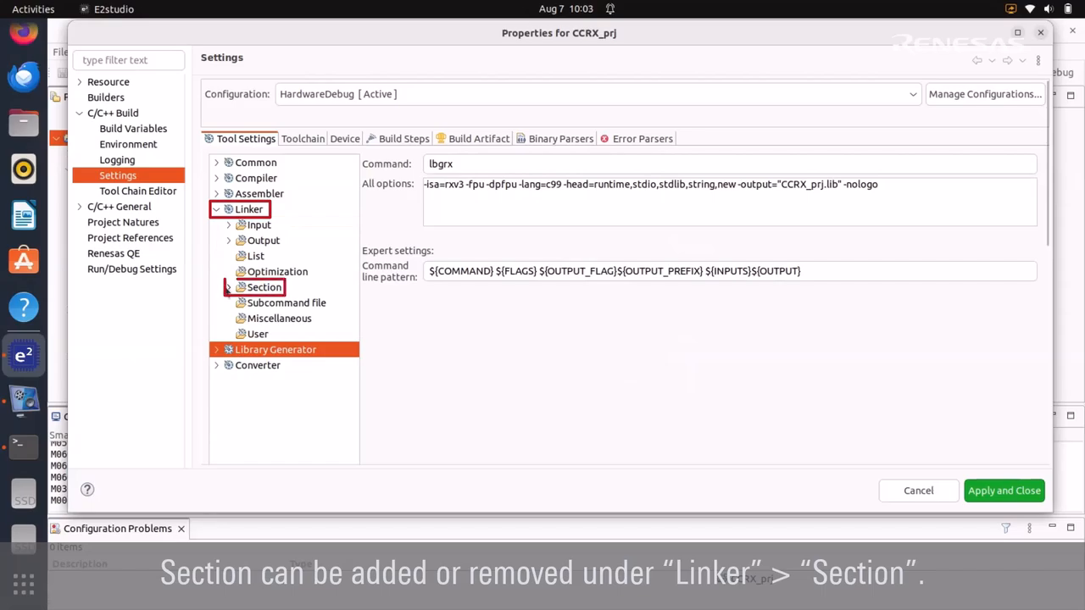
click(227, 288)
click(288, 292)
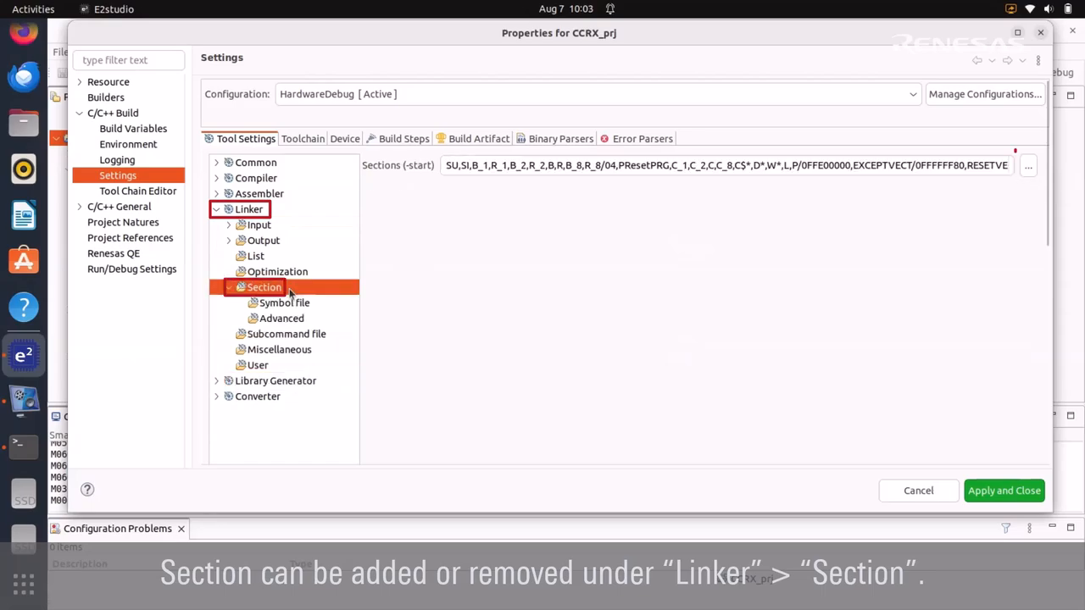
click(1029, 167)
click(681, 479)
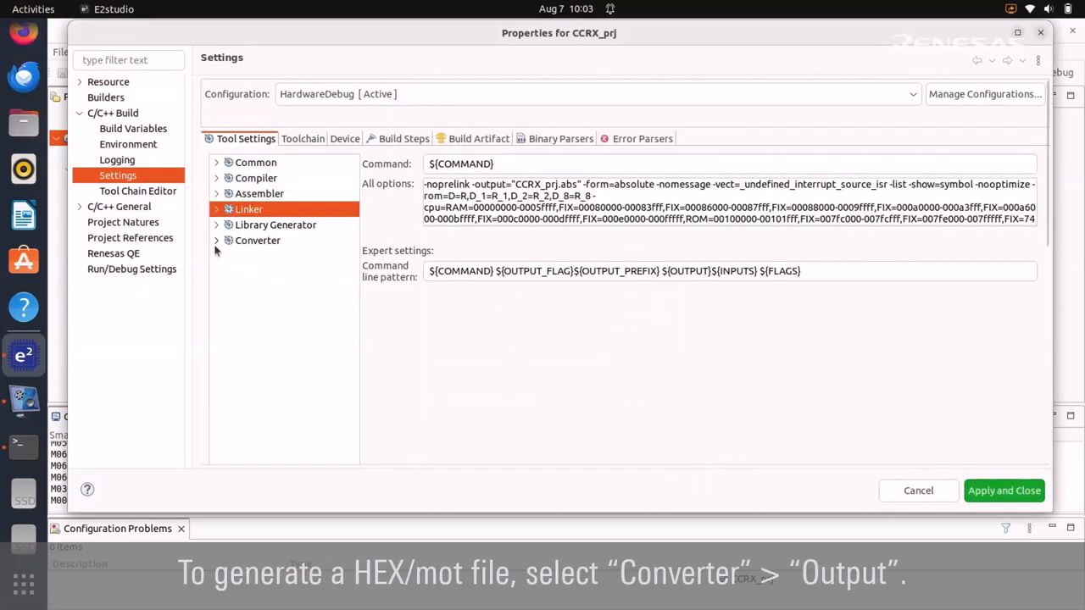
click(217, 242)
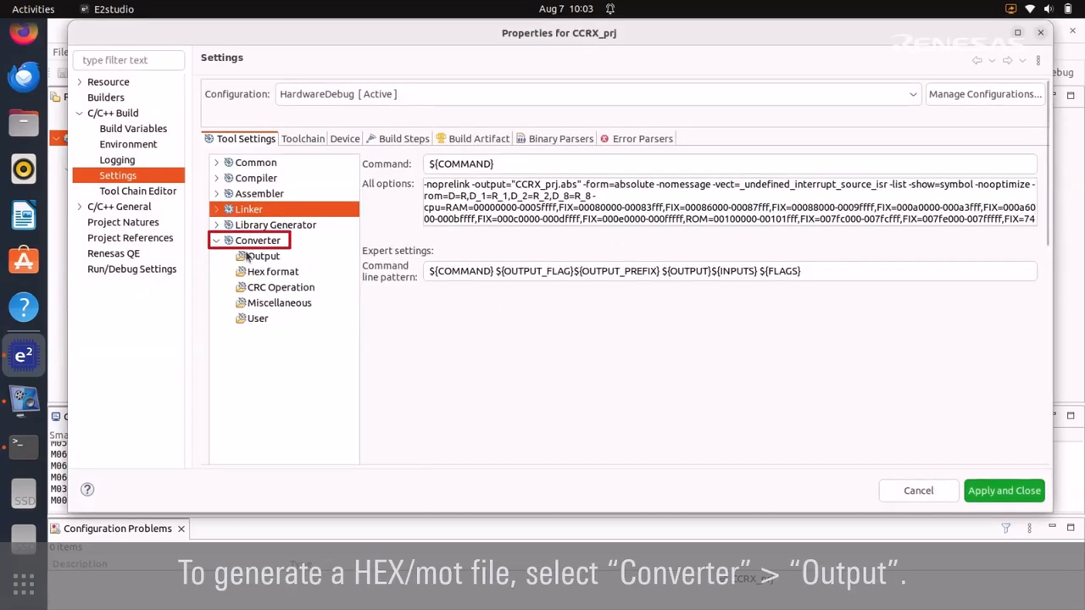
click(290, 262)
- Save the project properties with Renesas CC-RX toolchain version v3.06.01, and build the project
click(303, 138)
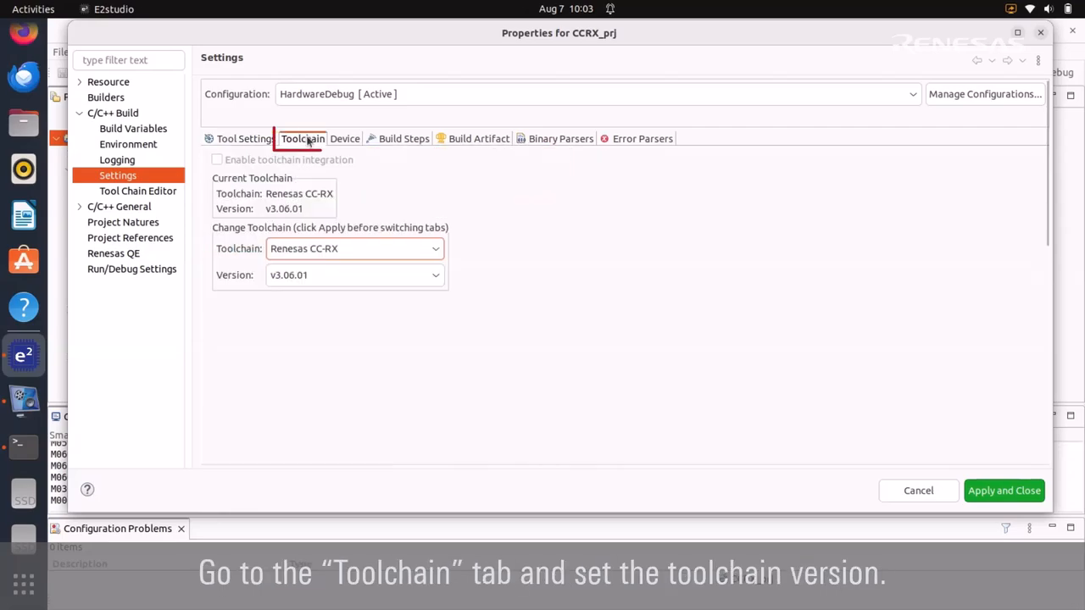
click(423, 281)
click(423, 281)
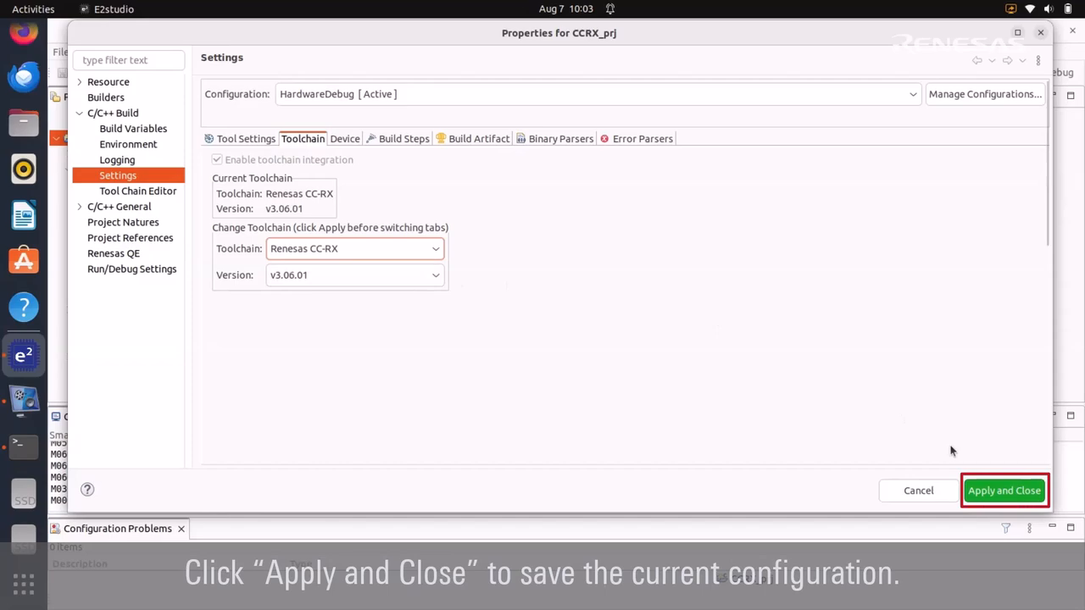
click(1000, 494)
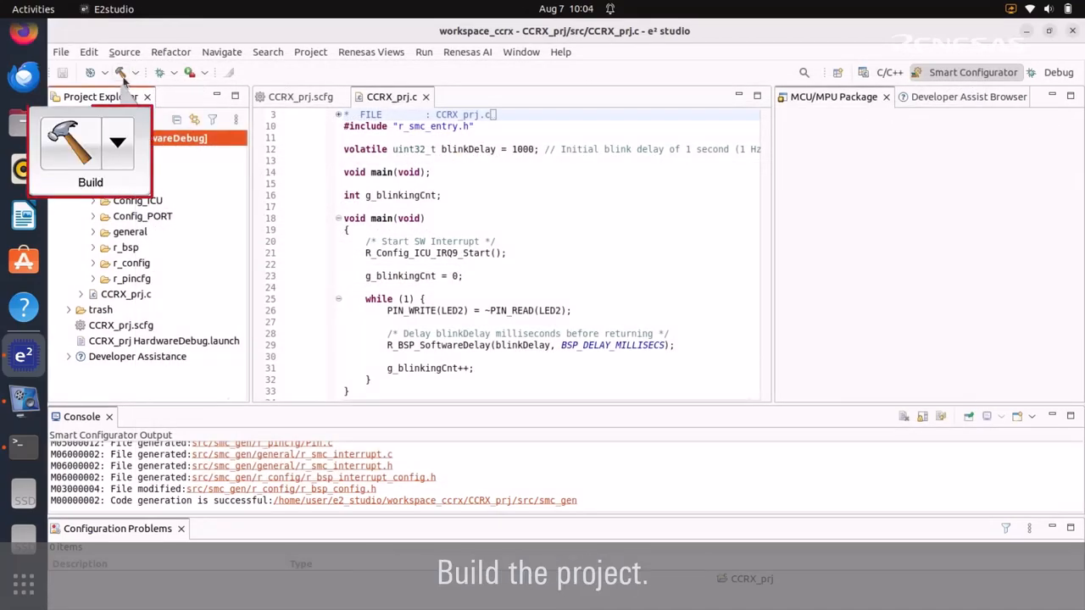
click(121, 74)
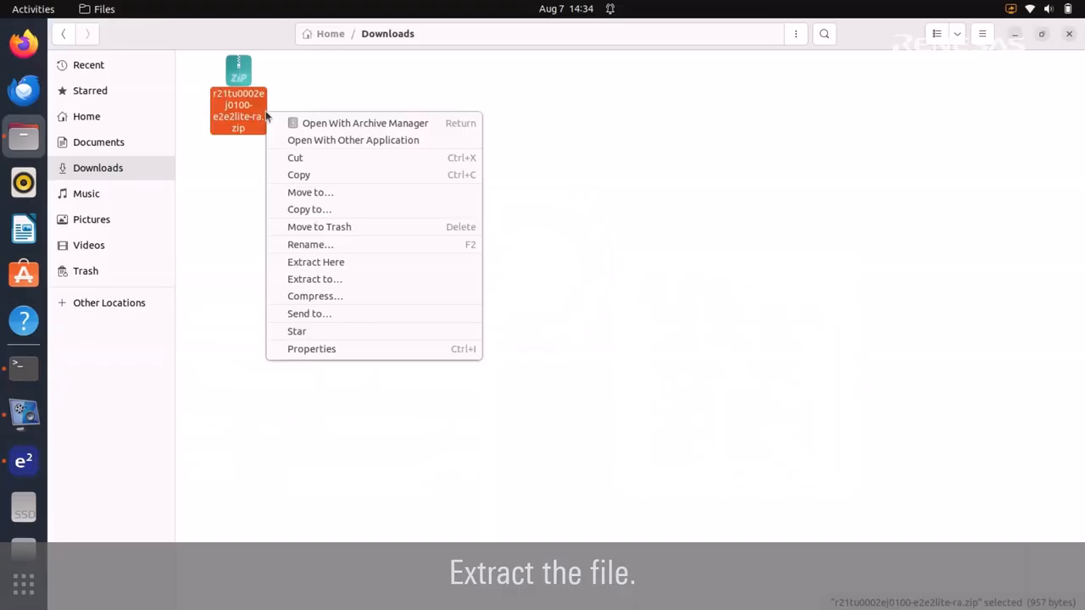
- Extract r21tu0002ej0100-e2e2lite-ra.zip in the Downloads folder and open the extracted folder
click(363, 265)
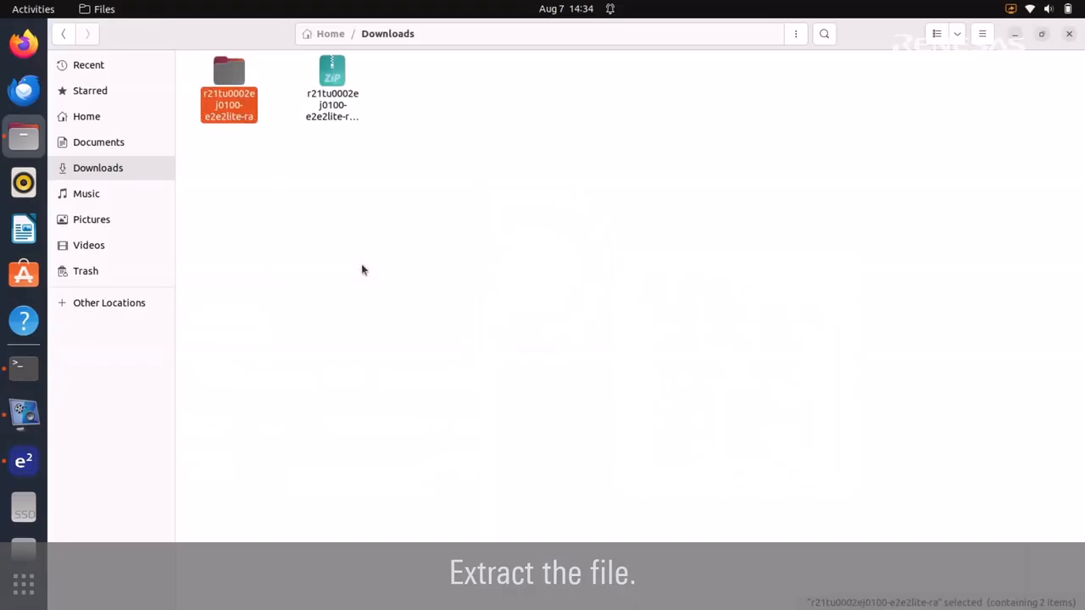
double_click(242, 117)
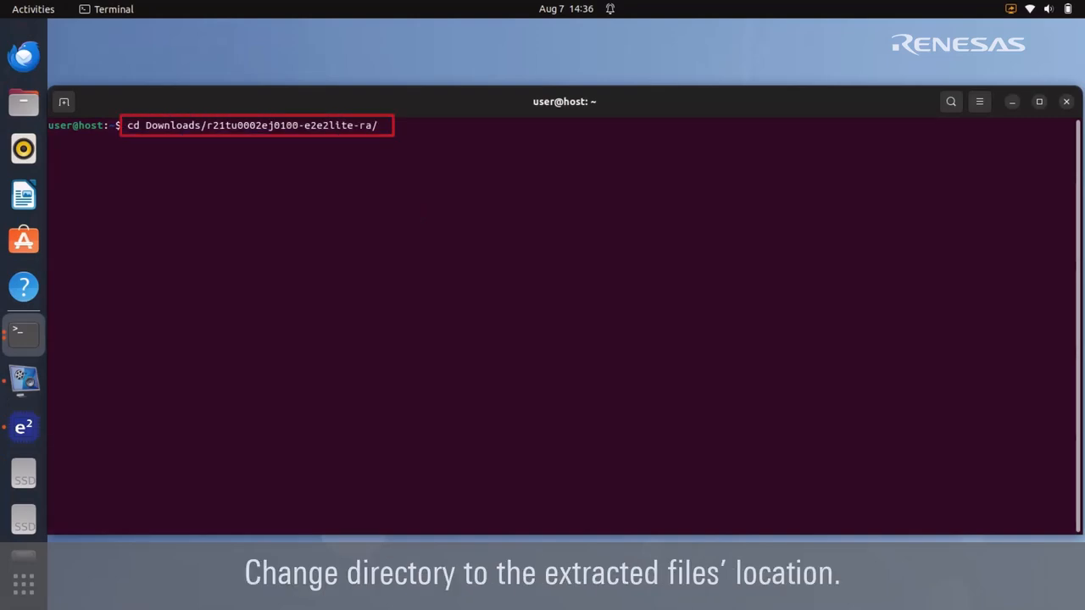
- In the terminal, change to Downloads/r21tu0002ej0100-e2e2lite-ra/ and copy 99-renesas-emu.rules into /etc/udev/rules.d/ with sudo
key(Return)
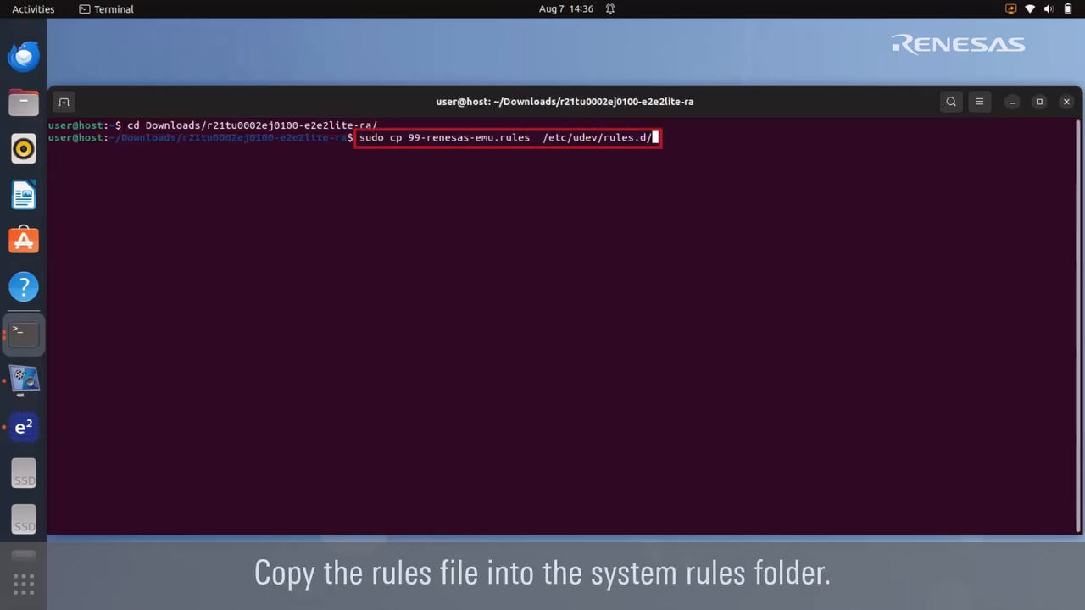
key(Return)
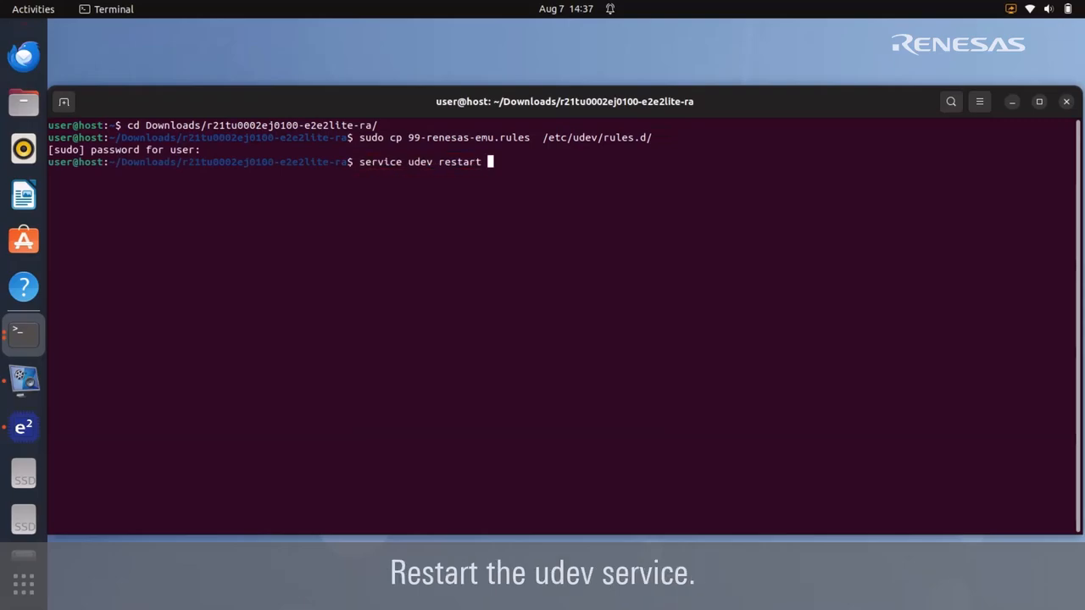
- Restart the udev service, authenticating with the account password, and list the connected USB devices with lsusb
key(Return)
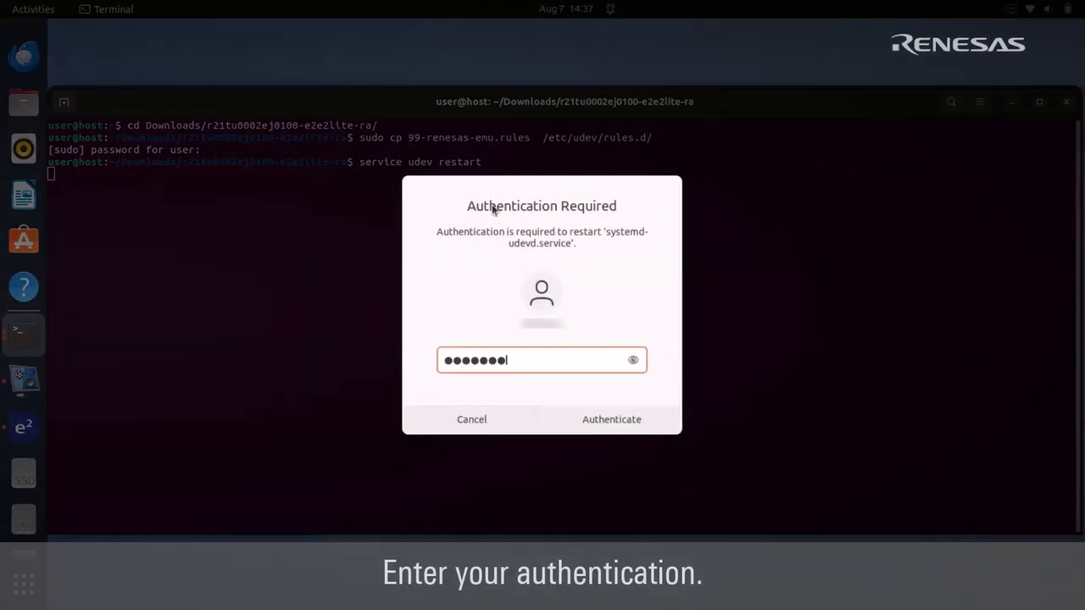
key(Return)
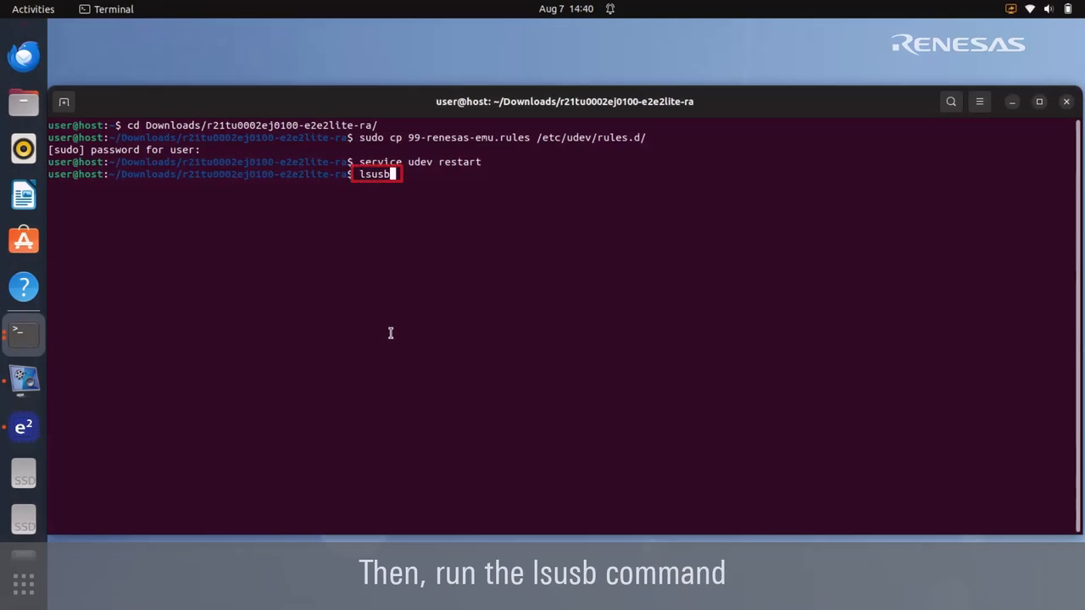
key(Return)
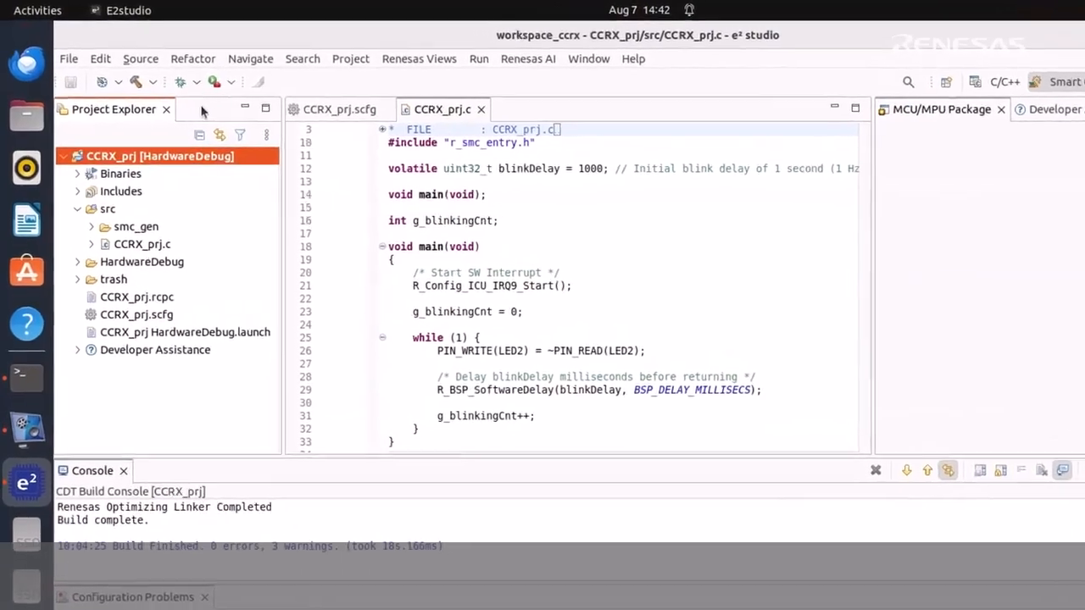
- Switch to e2 studio and set Main Clock Source to HOCO in the debugger connection settings of the CCRX_prj HardwareDebug configuration
click(257, 108)
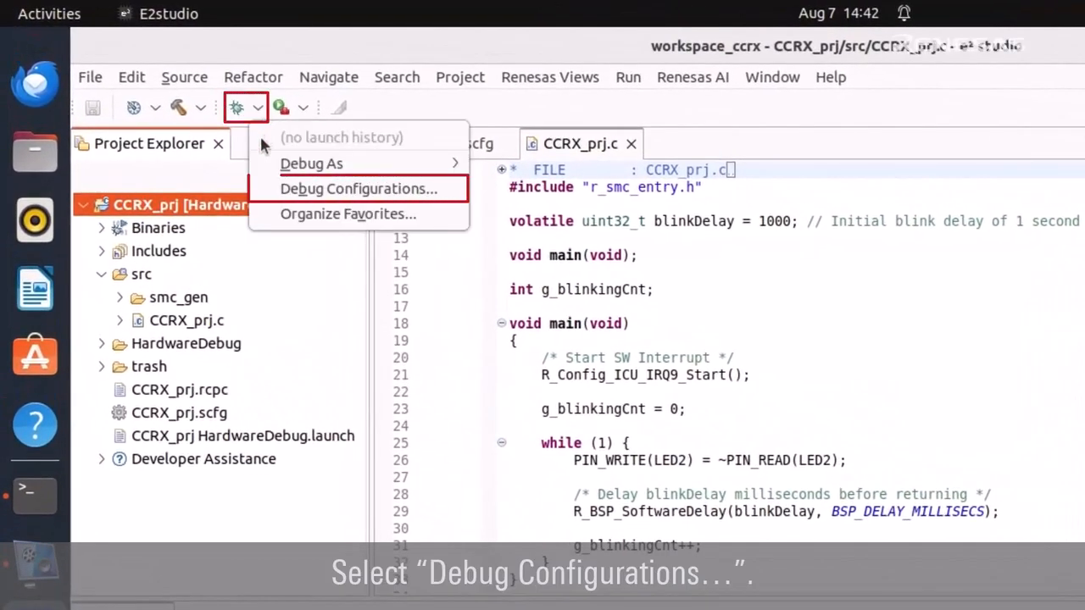
click(264, 189)
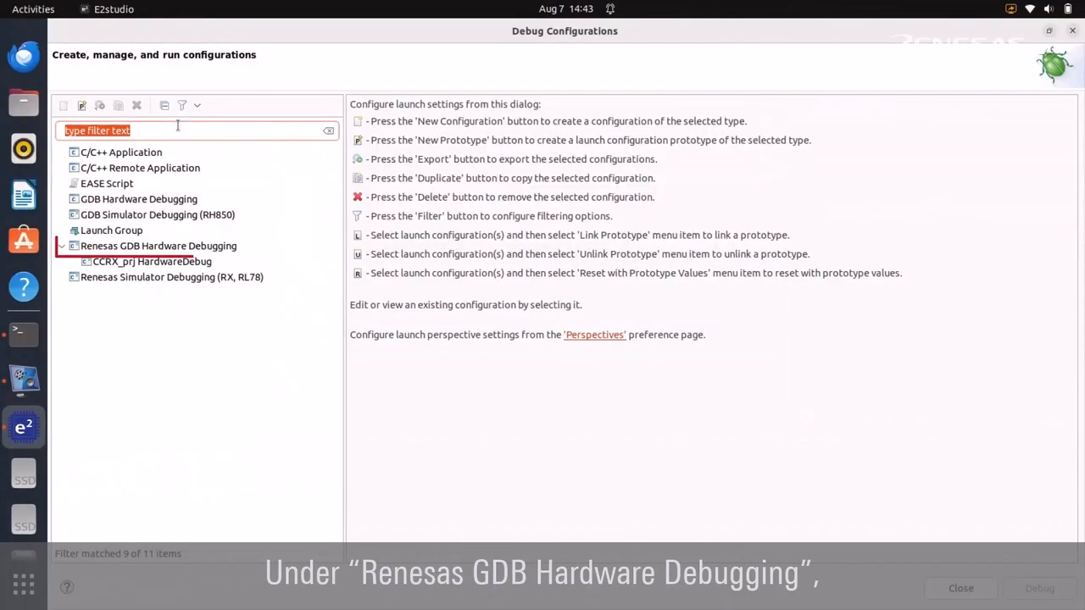
click(216, 262)
click(421, 136)
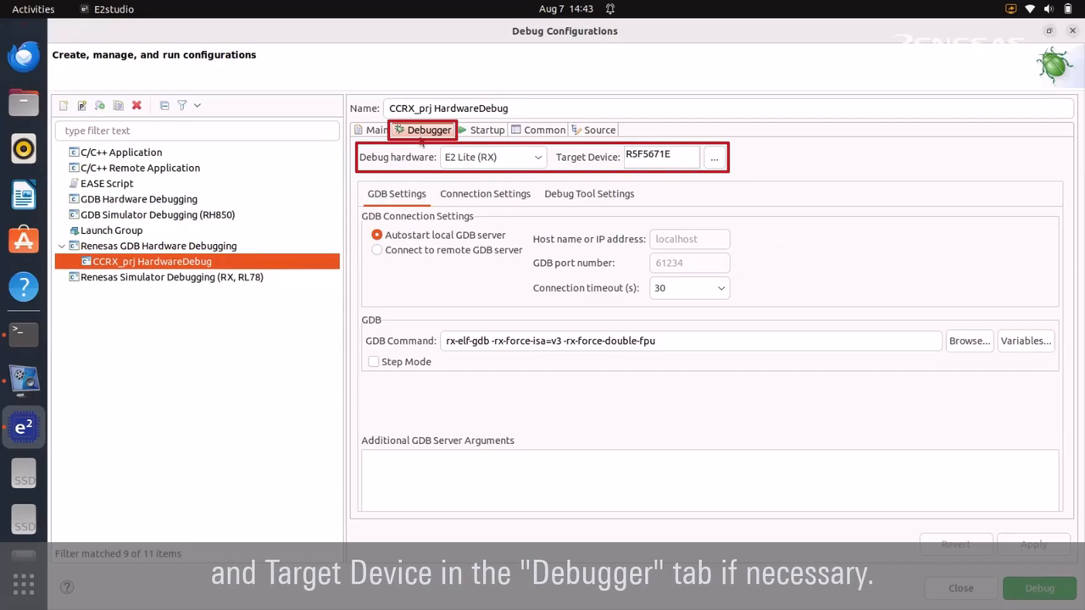
click(471, 197)
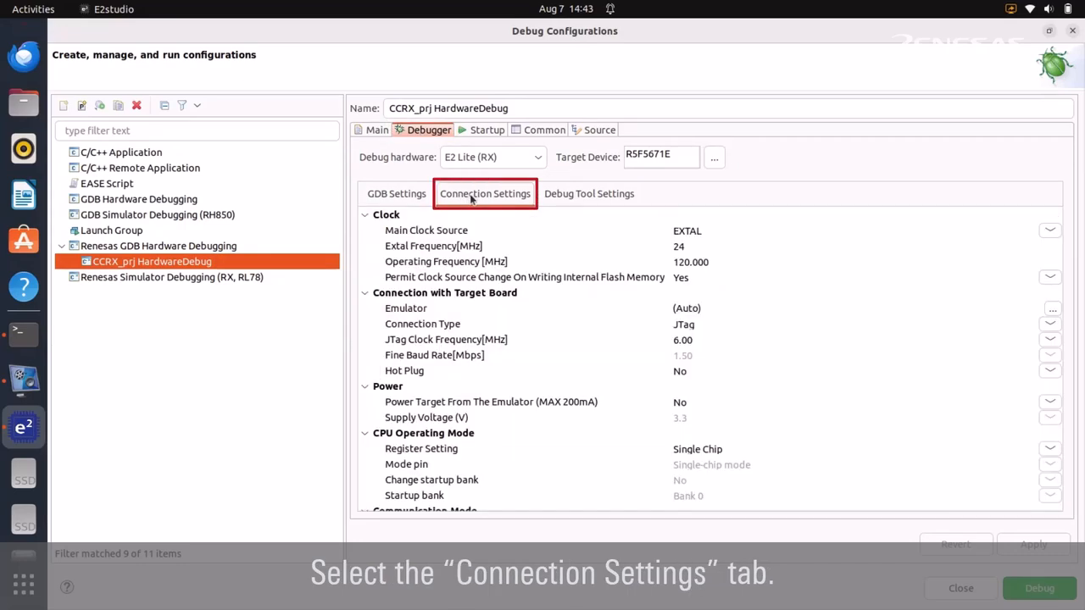
click(1047, 231)
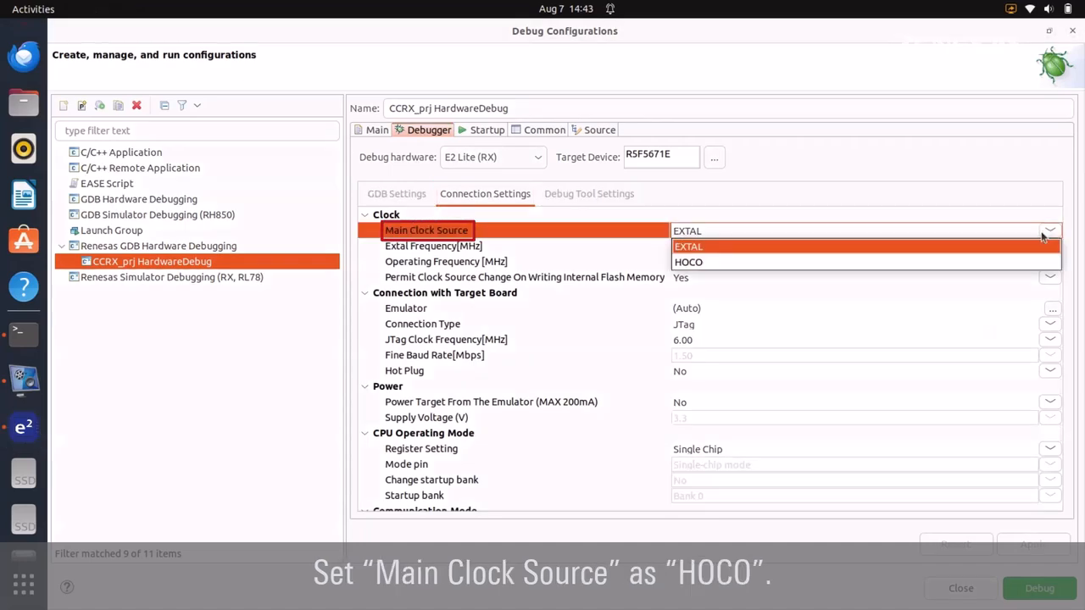
click(979, 259)
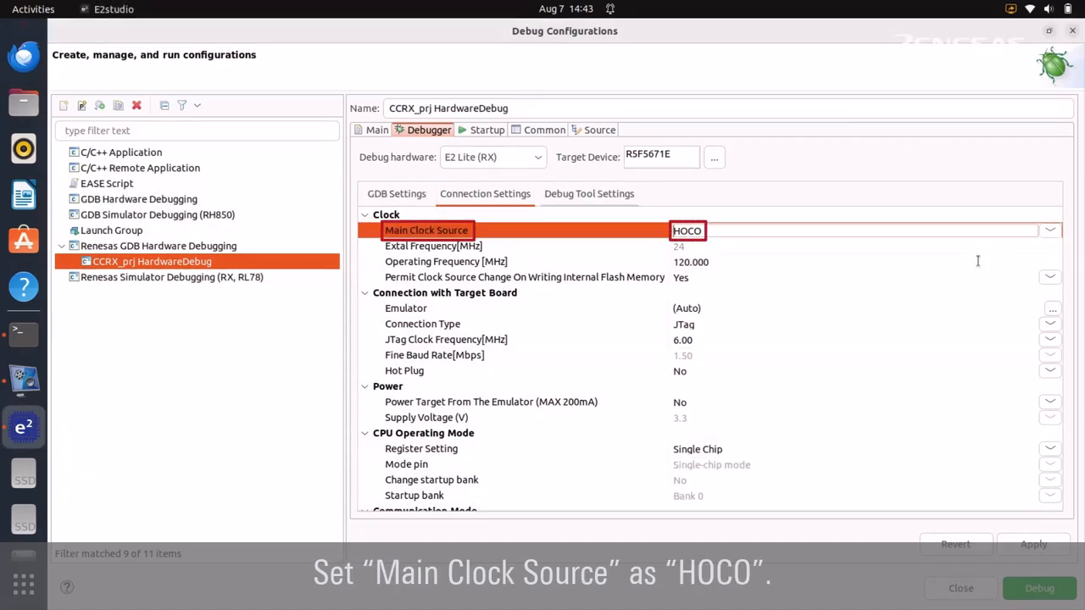
- Set Connection Type to Fine and Power Target From The Emulator to Yes, and apply the debug configuration
click(1048, 324)
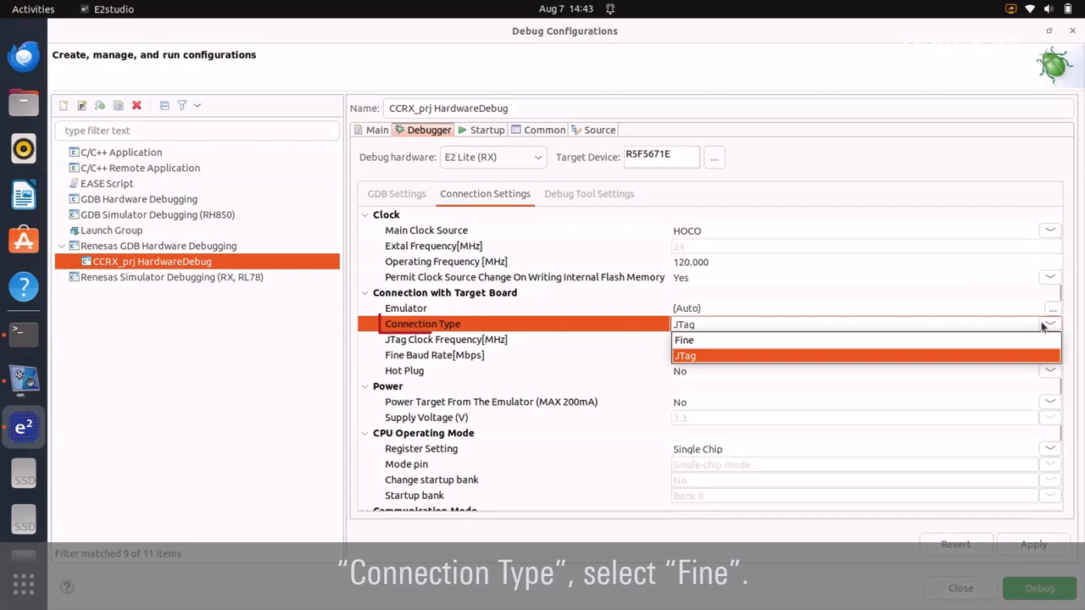
click(1001, 341)
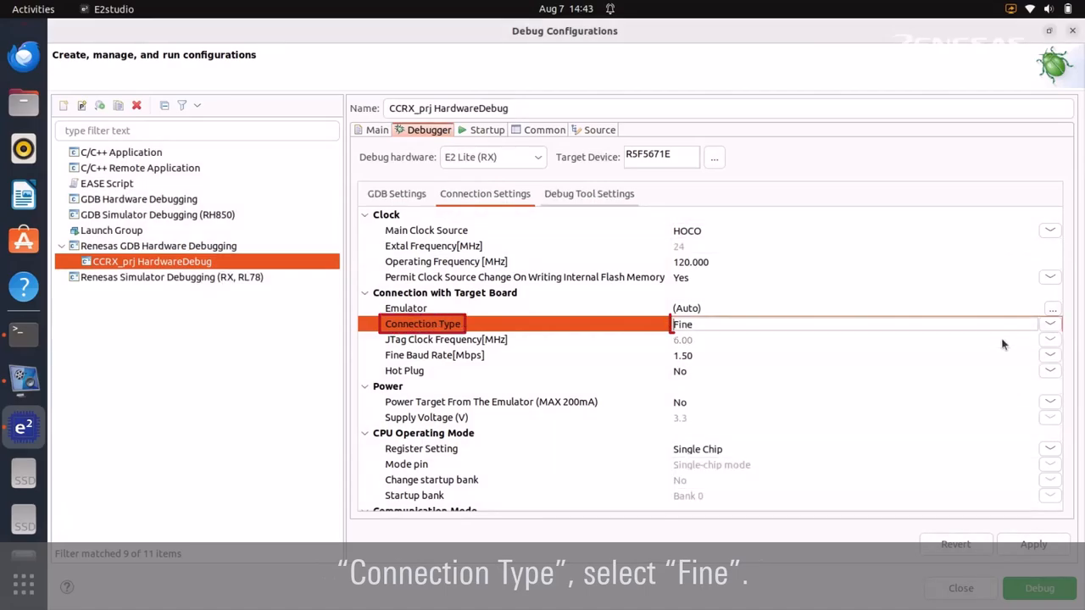
click(1046, 403)
click(996, 418)
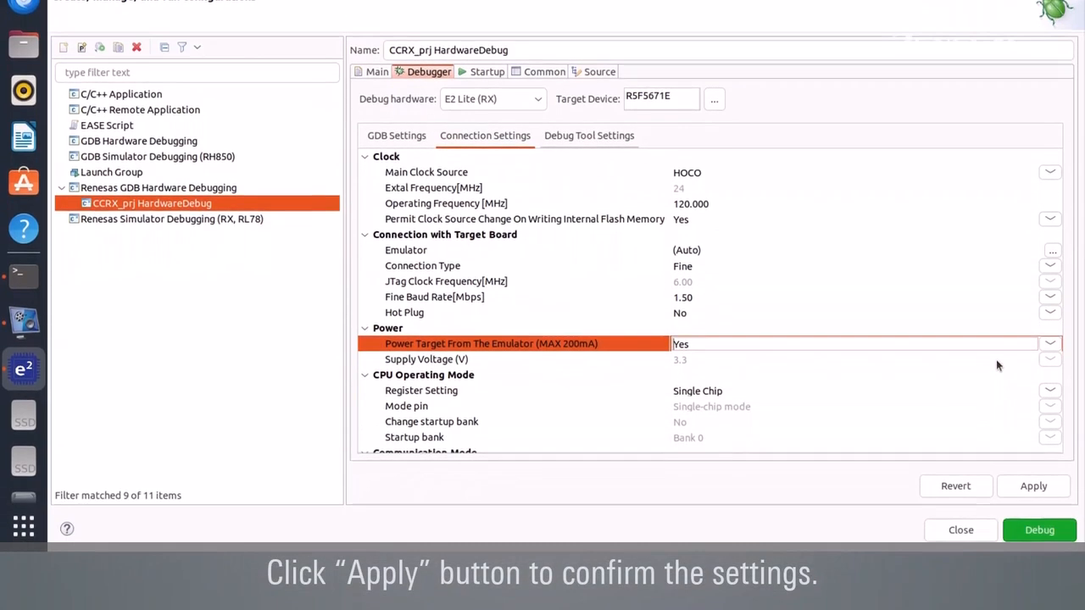
click(1008, 544)
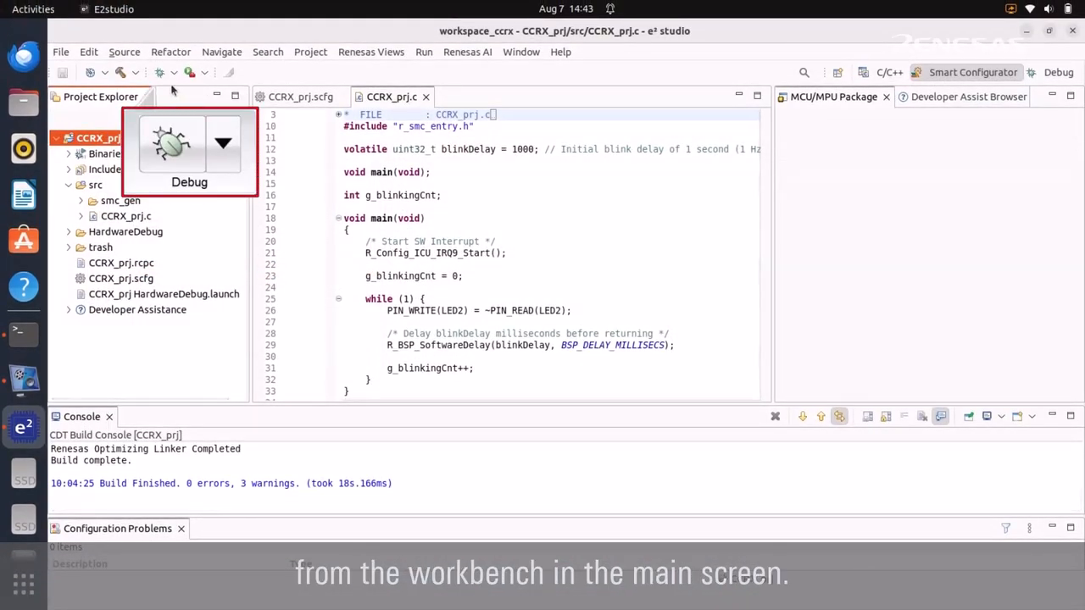
- Launch the CCRX_prj HardwareDebug session and accept the switch to the Debug perspective
click(159, 72)
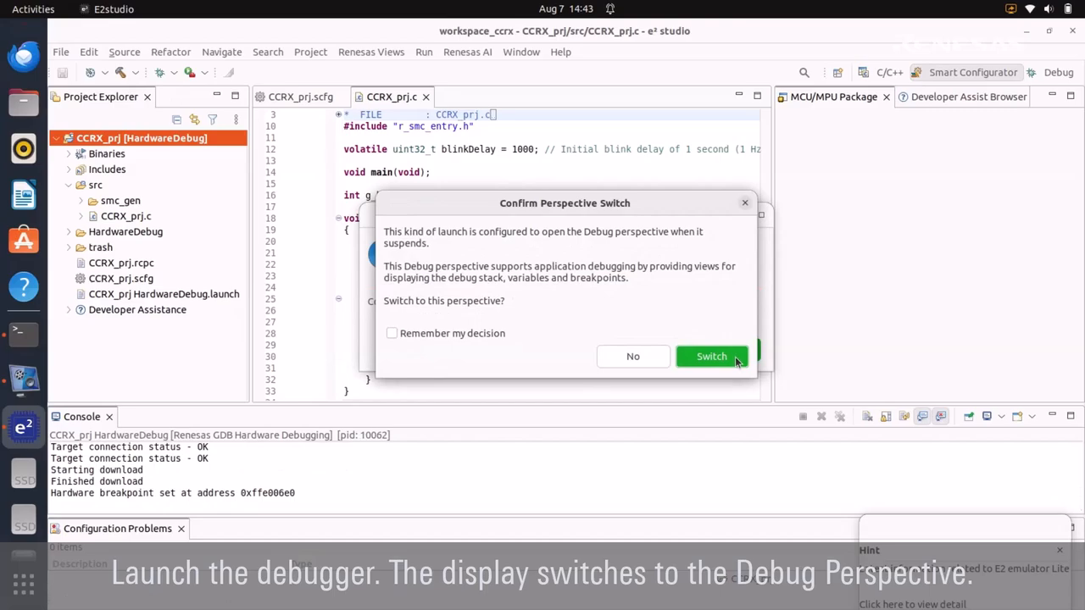
click(711, 356)
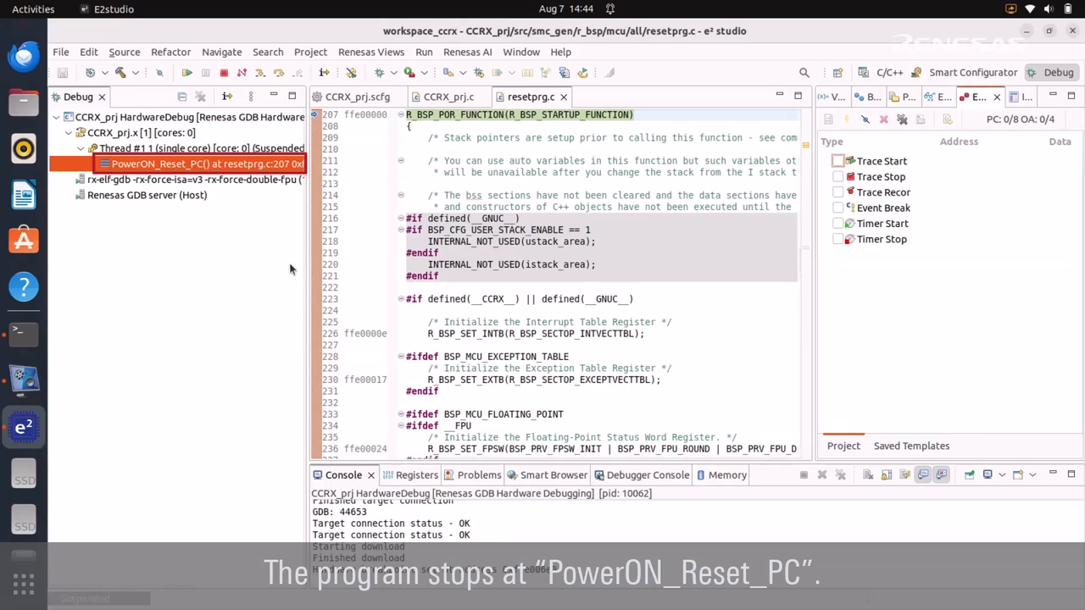
- Resume the program past the reset stop and the stop at main, and suspend it while it is running
click(189, 72)
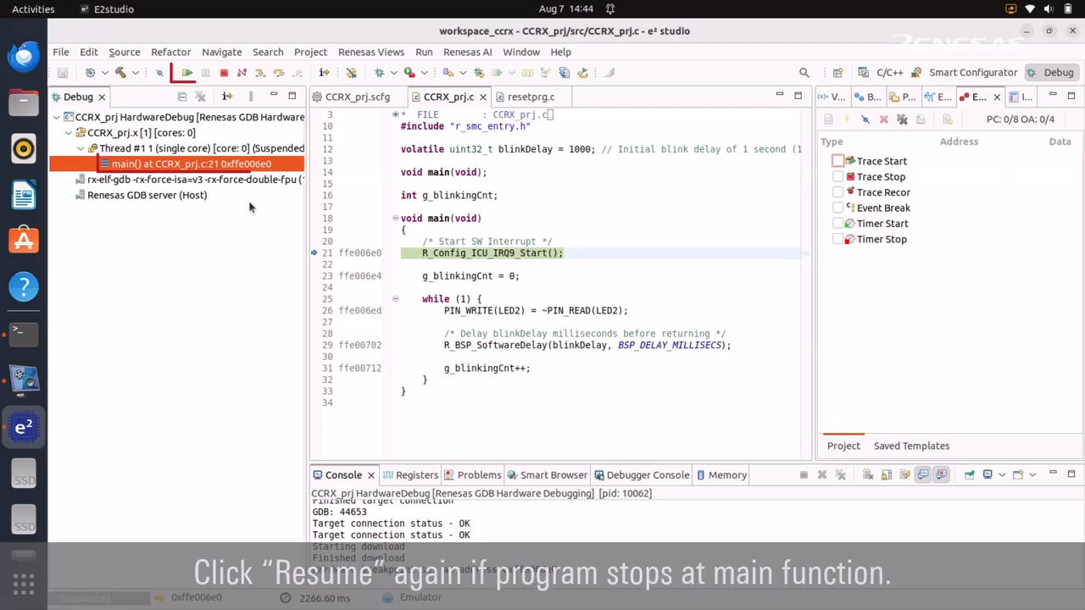
click(188, 73)
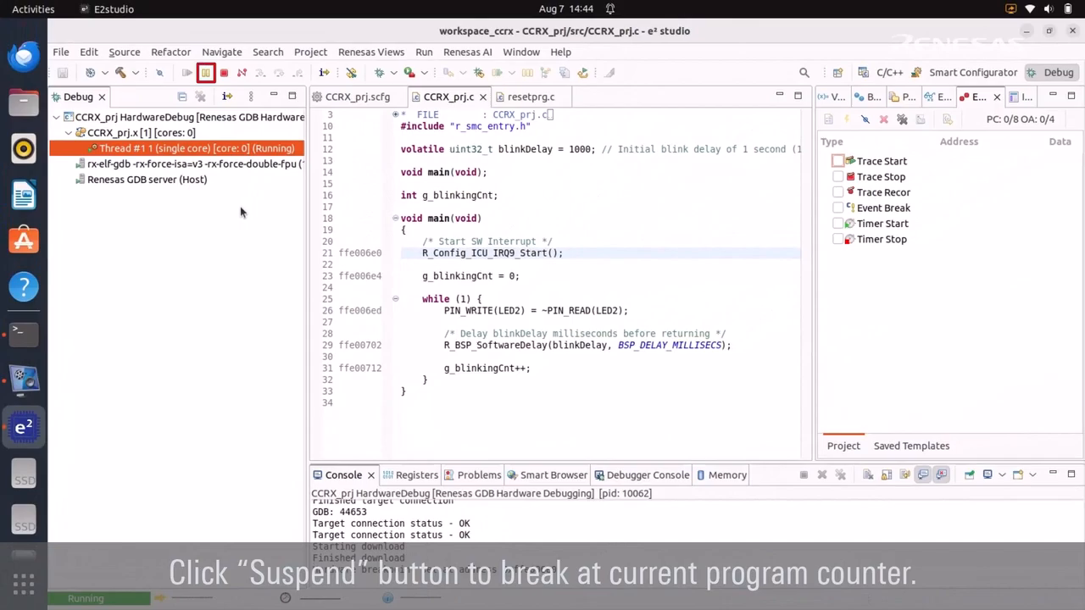
click(209, 75)
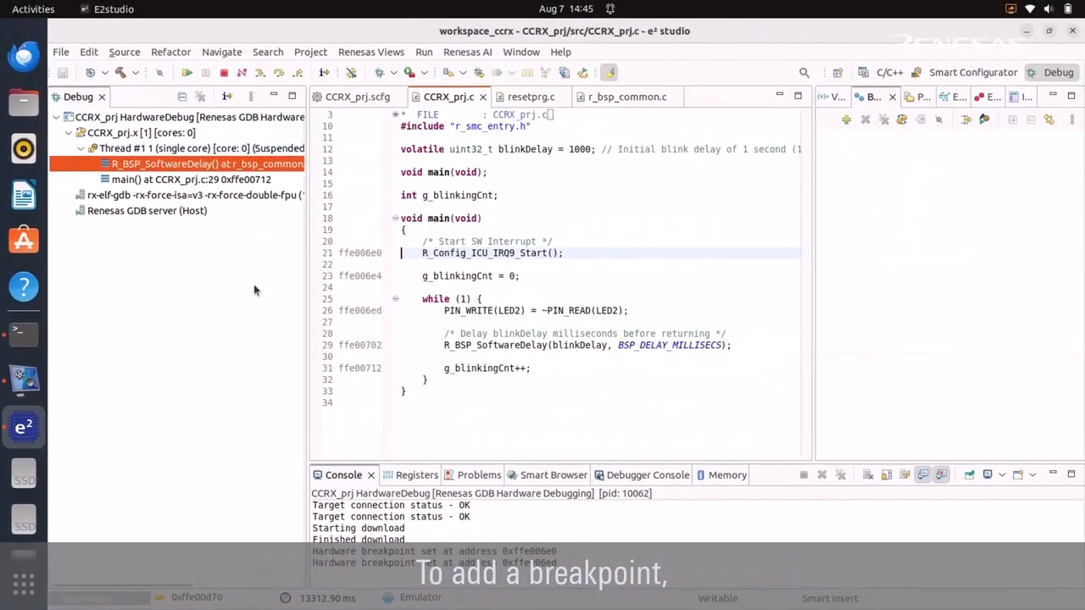
- Set a hardware breakpoint at line 26 of CCRX_prj.c and remove it again
double_click(310, 312)
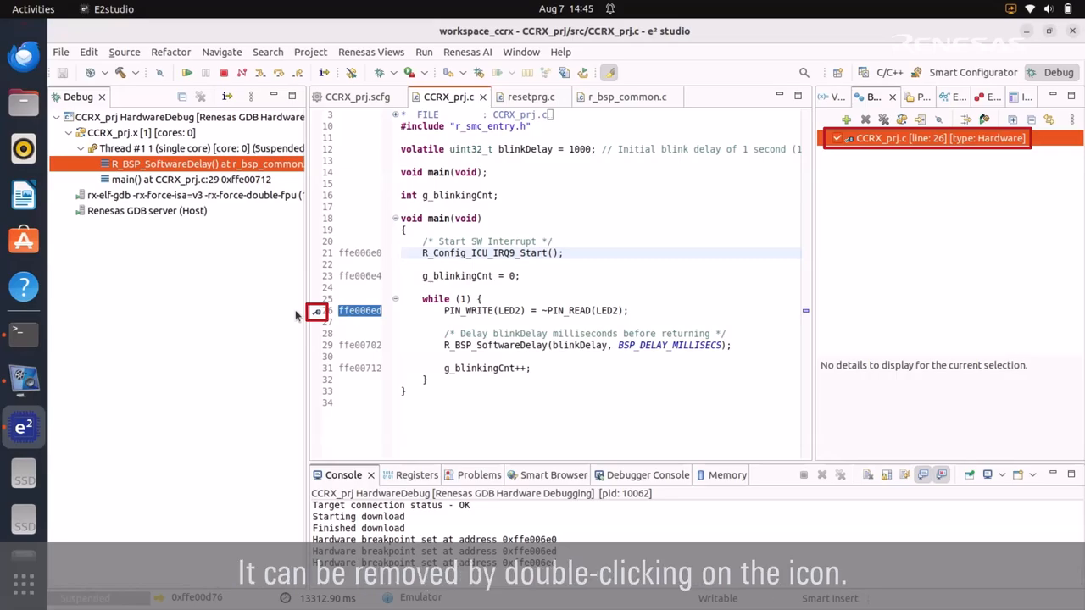
double_click(317, 313)
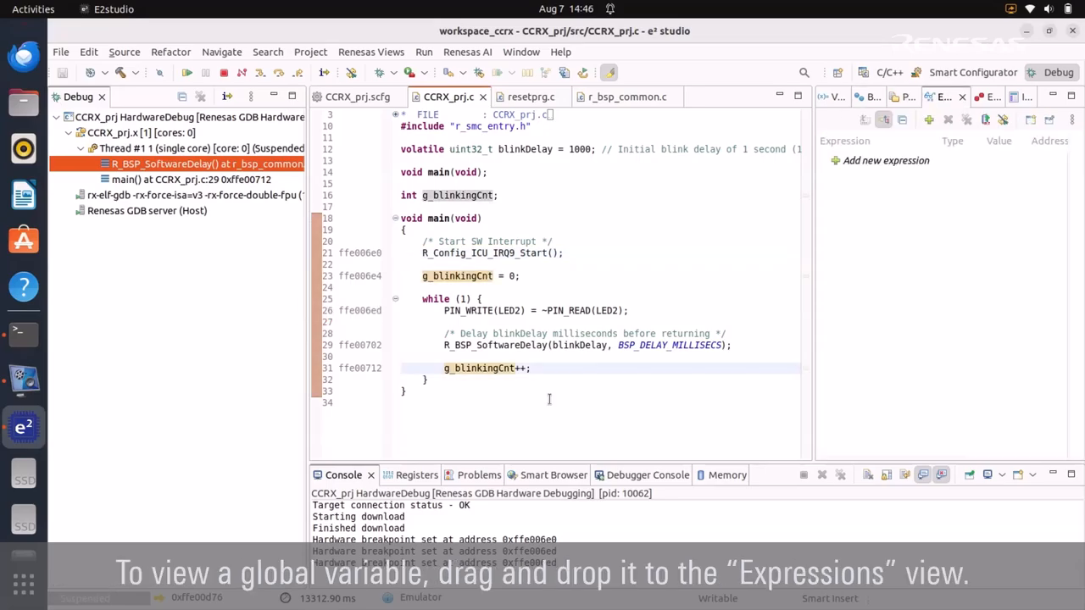
- Add the global variable g_blinkingCnt to the Expressions view with real-time refresh enabled, and resume the program
double_click(490, 368)
drag(494, 368, 910, 307)
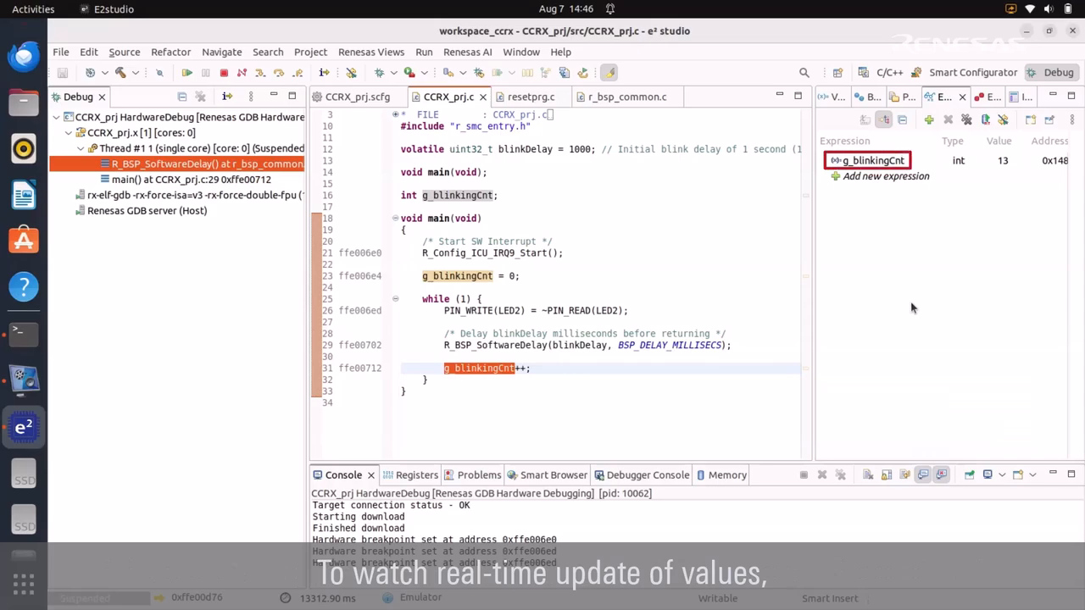
right_click(932, 161)
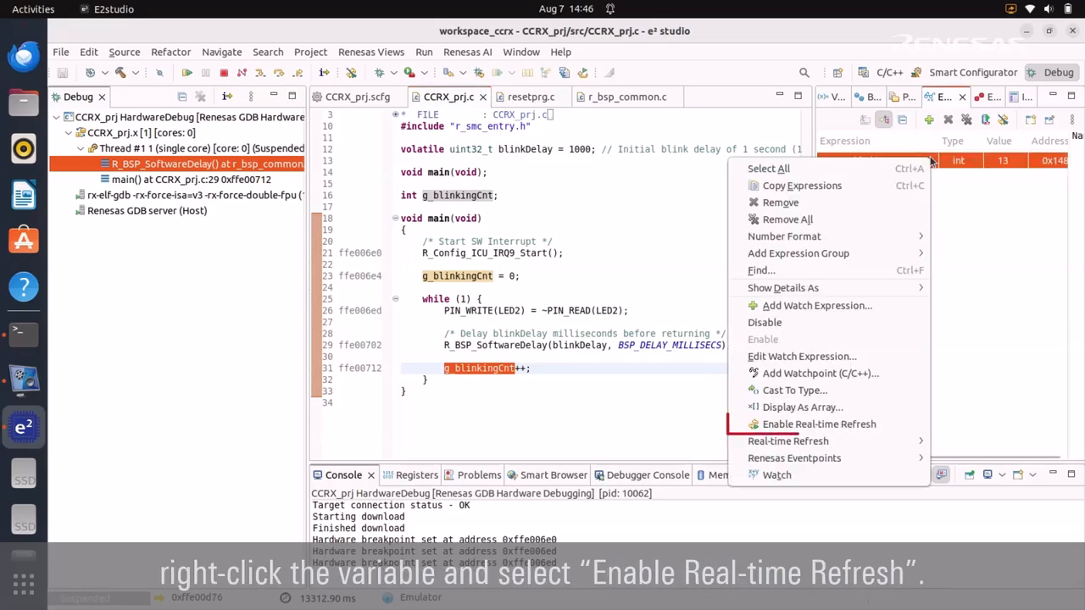
click(884, 424)
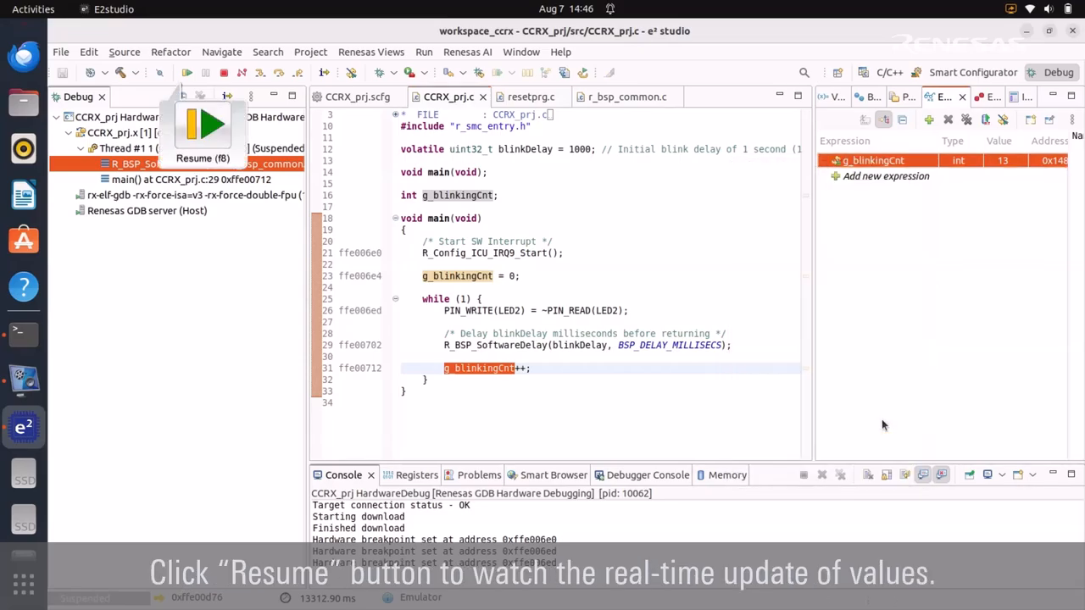
click(186, 73)
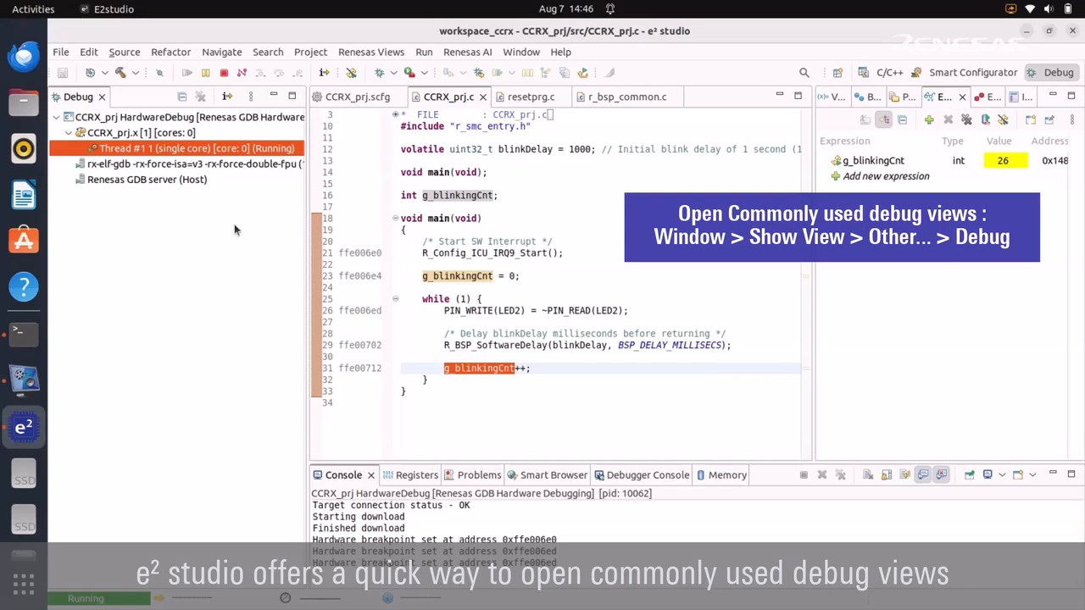
- Open the Expressions view from the Debug category of the full view list
click(510, 52)
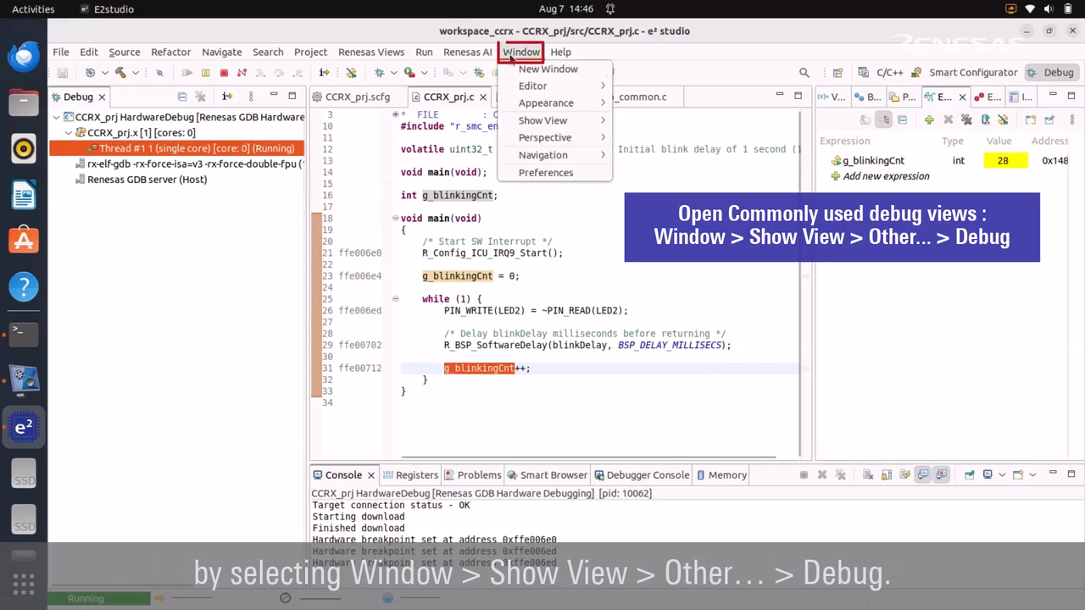
mouse_move(550, 120)
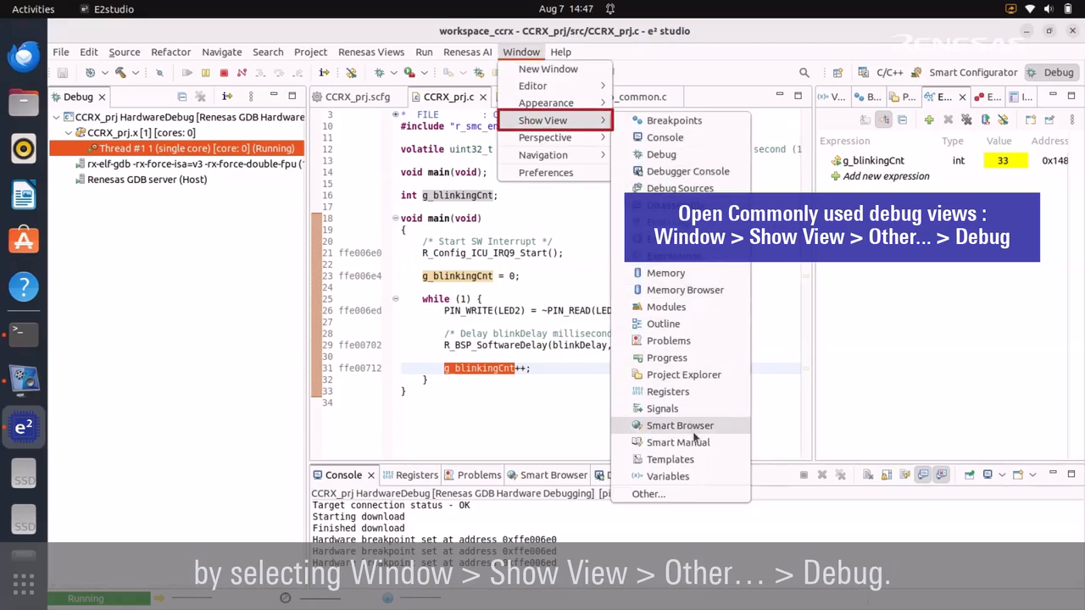
click(695, 494)
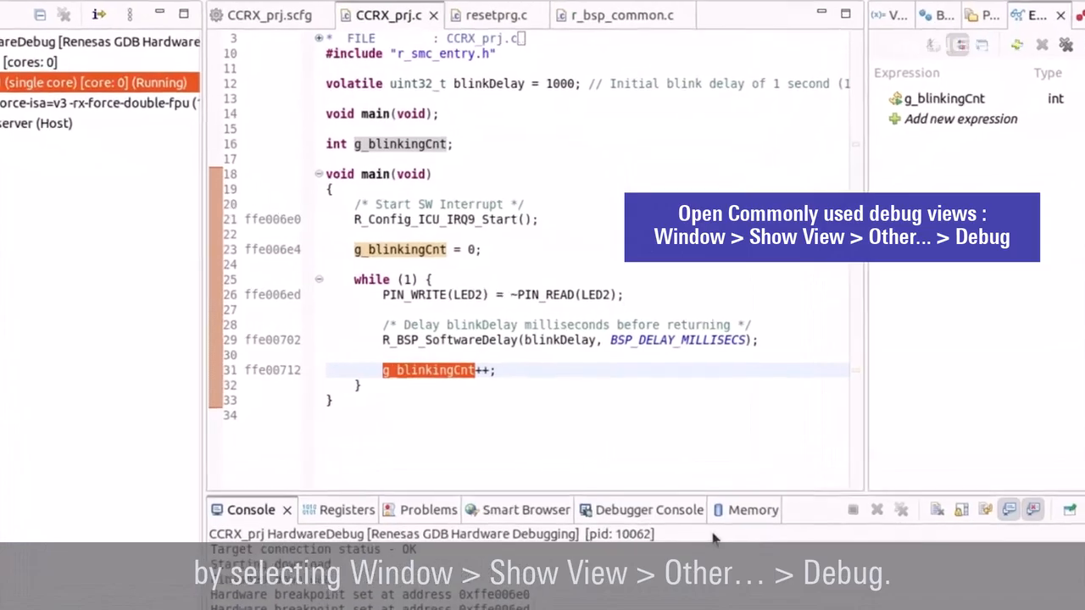
click(385, 170)
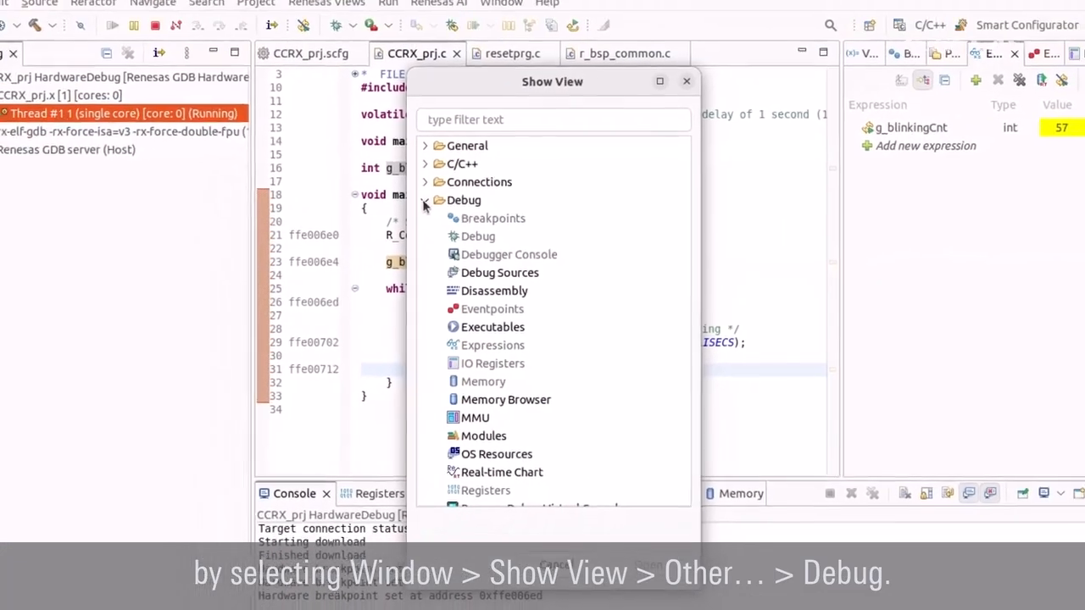
click(492, 345)
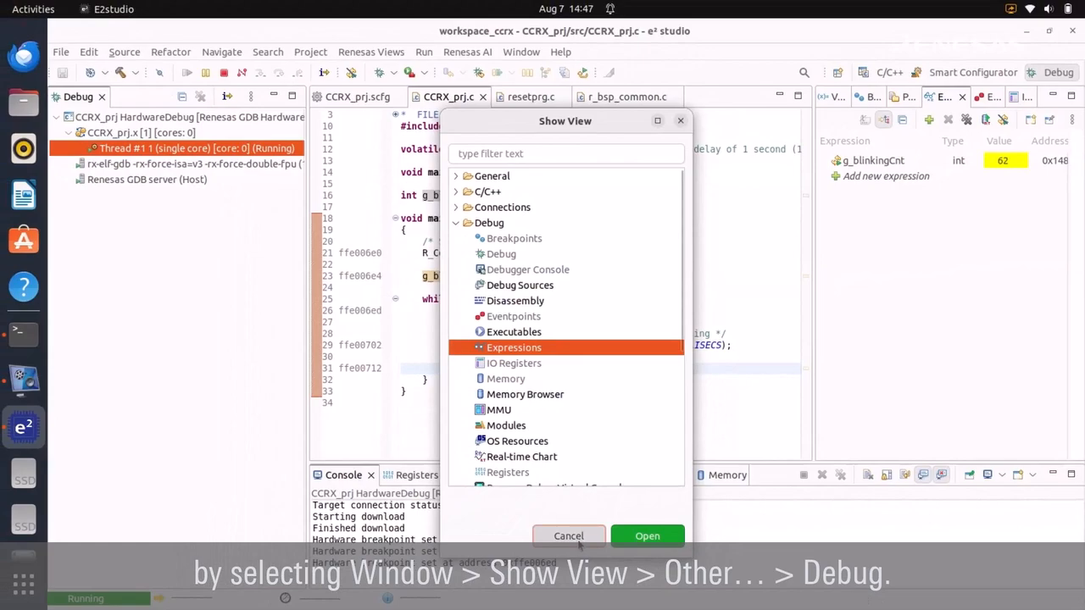
click(647, 564)
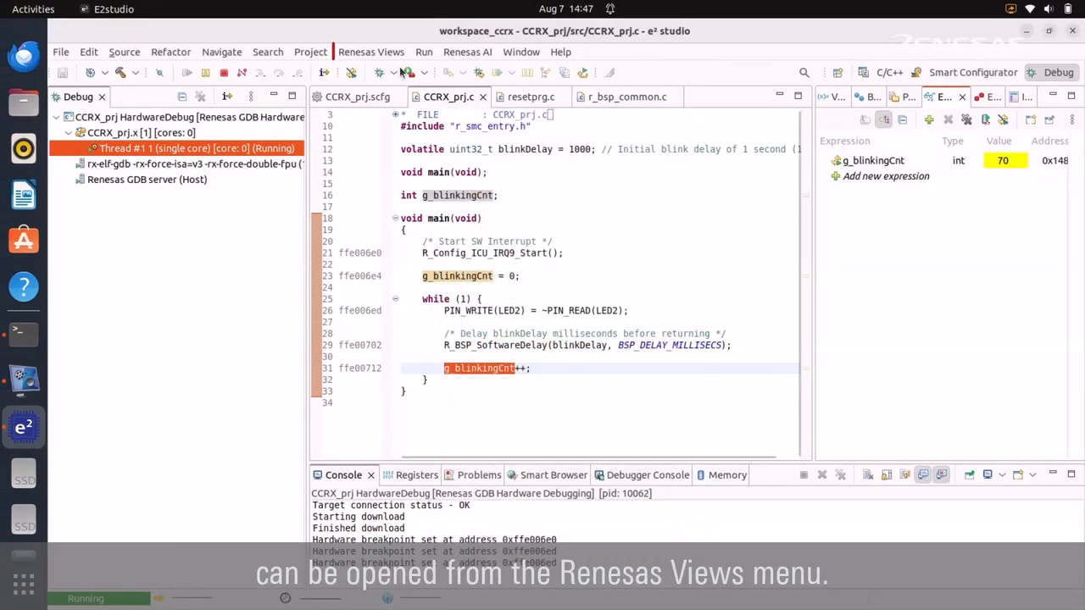
click(370, 52)
mouse_move(422, 88)
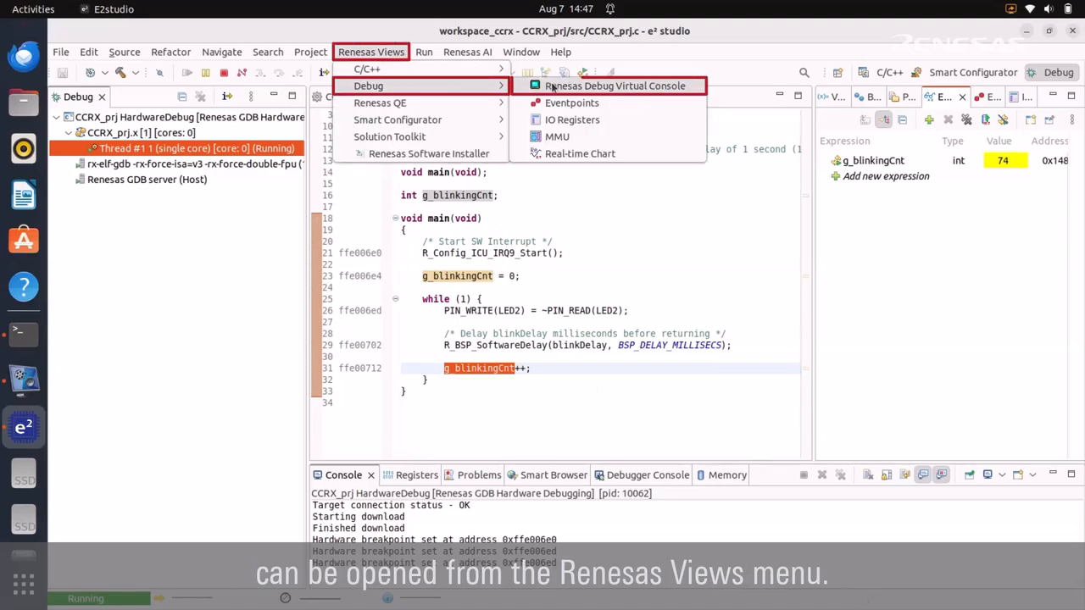
click(611, 60)
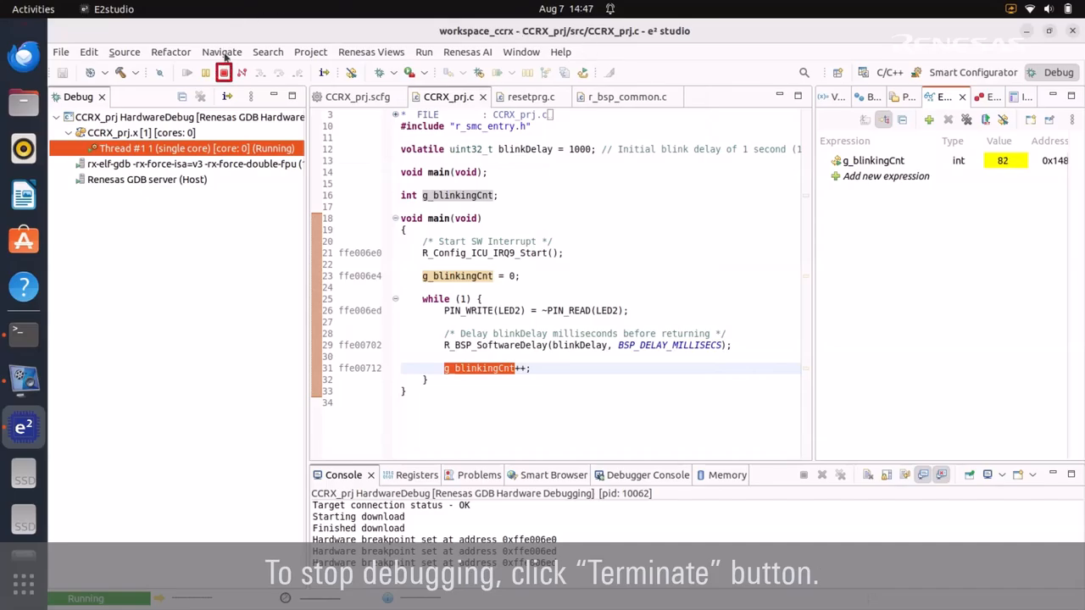
- Terminate the running CCRX_prj debug session
click(226, 75)
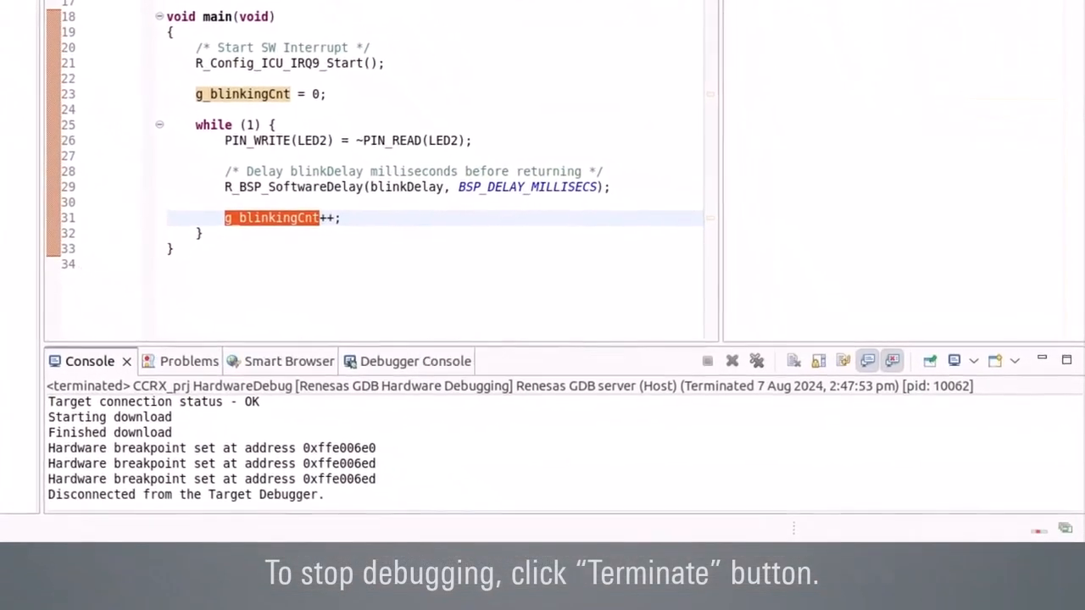